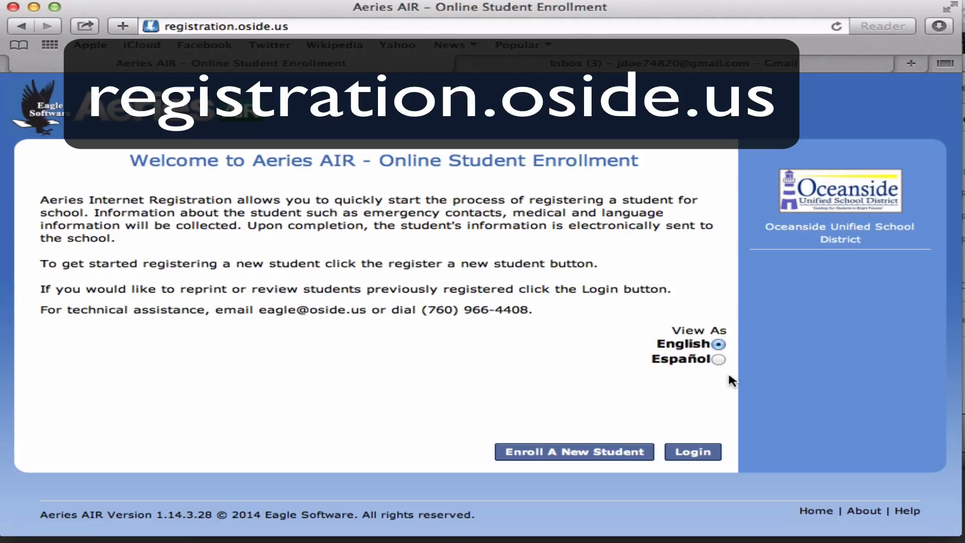
- Start a new student enrollment for 2014 - 2015, Pre-Enrollment and pass the Required Information notice
click(619, 453)
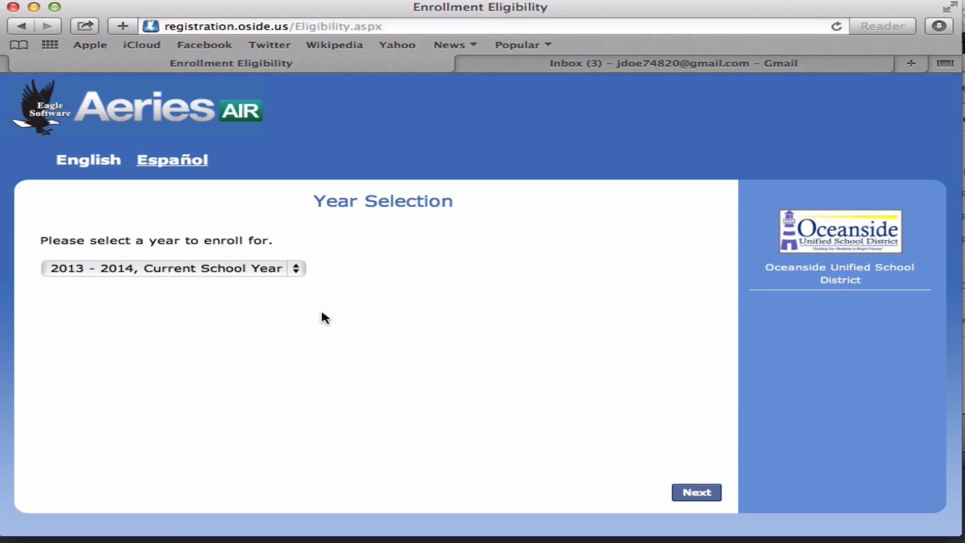
click(297, 271)
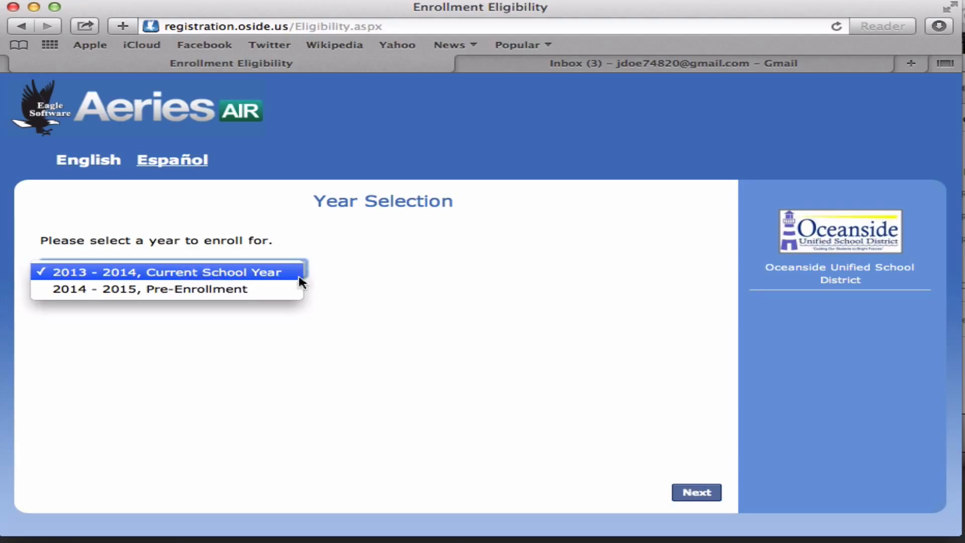
click(276, 294)
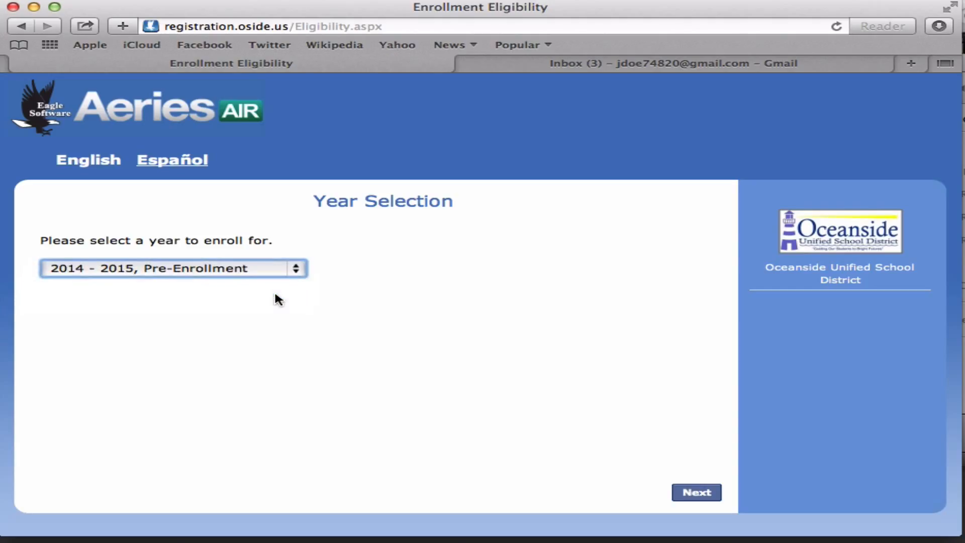
click(714, 495)
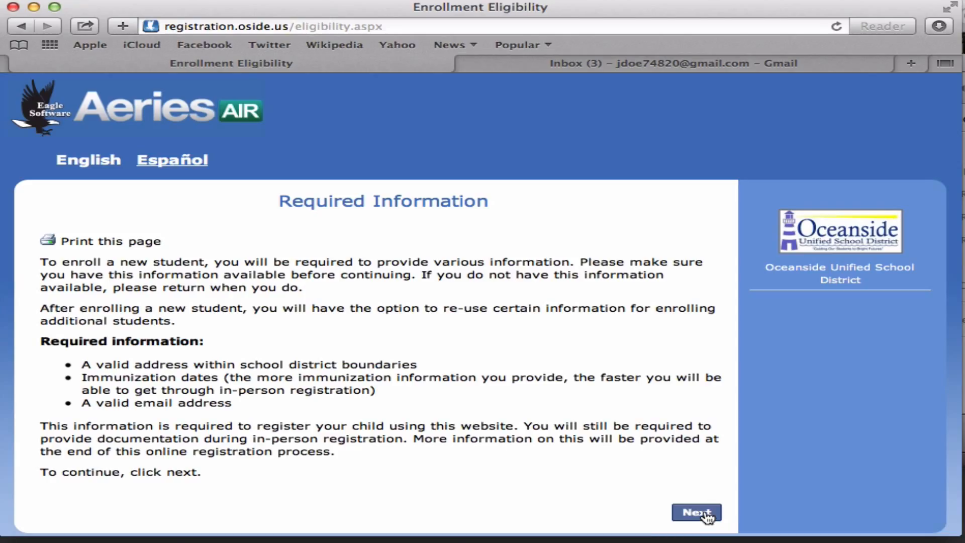
click(704, 510)
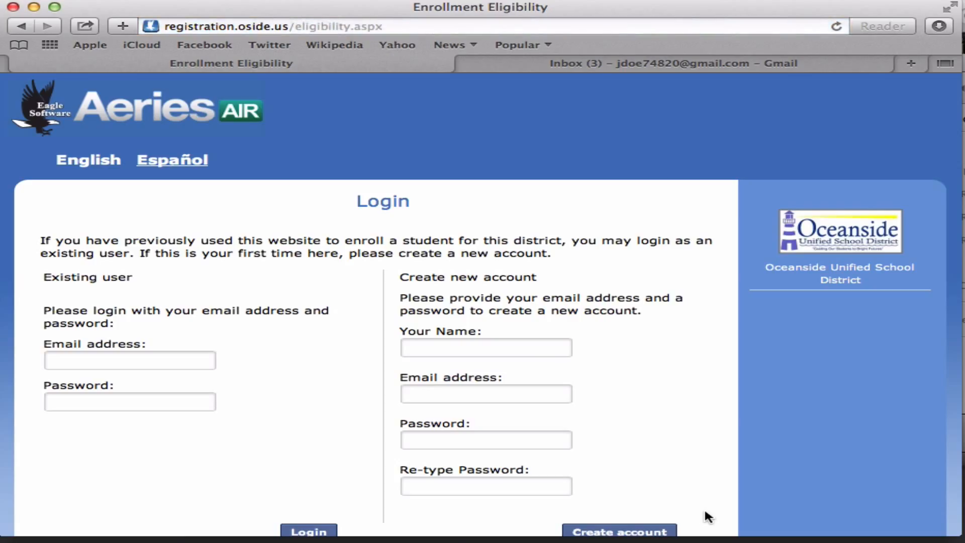
- Fill in and submit the new parent account details
scroll(669, 400, down, 3)
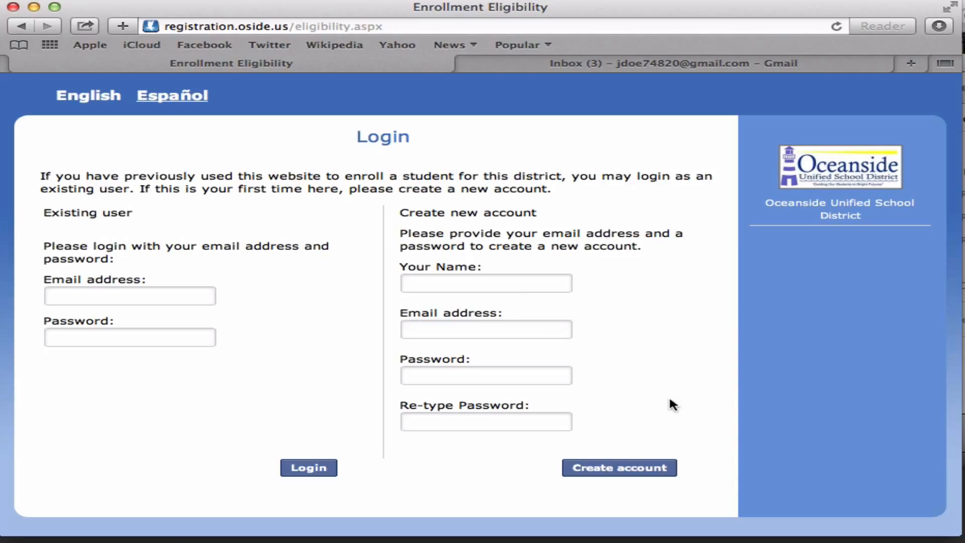
click(522, 288)
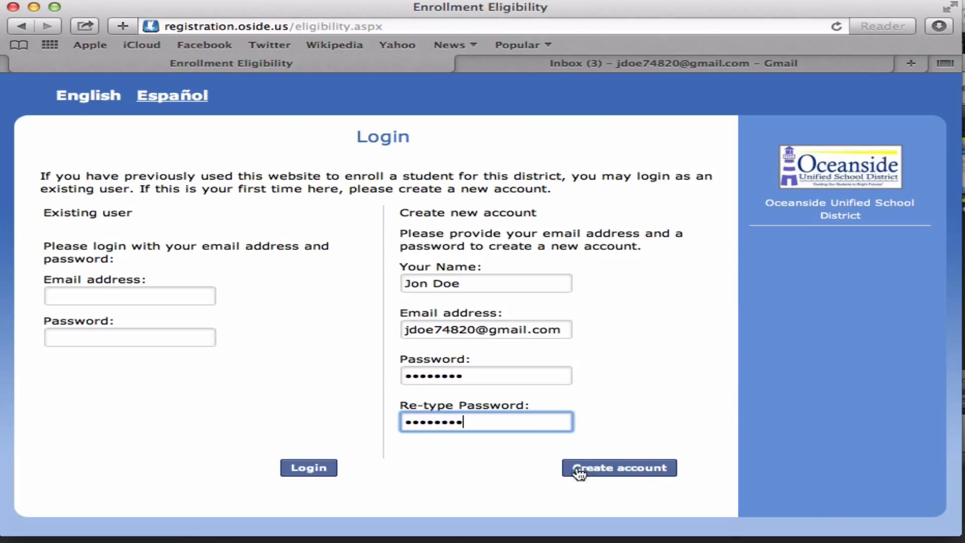
click(628, 472)
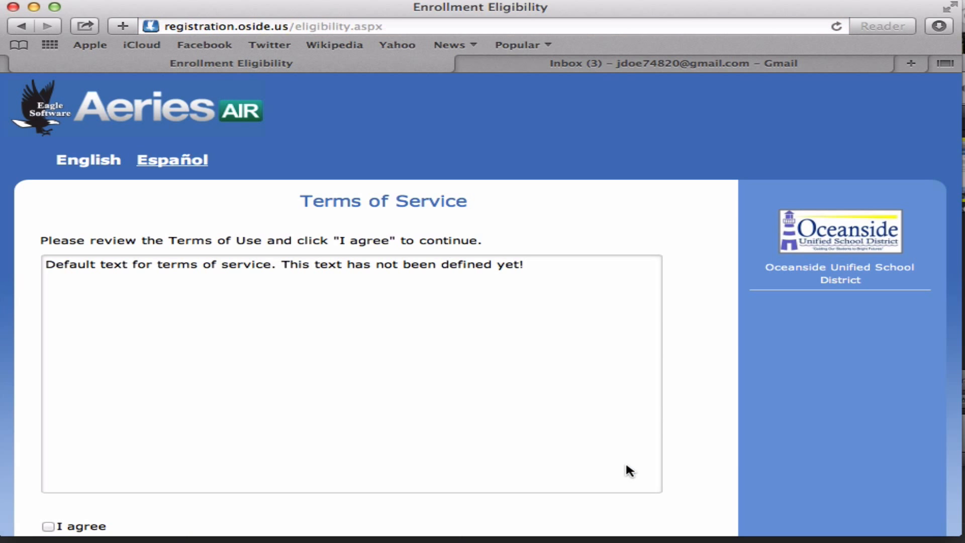
- Agree to the Terms of Service and continue to the Student's Name form
scroll(627, 453, down, 4)
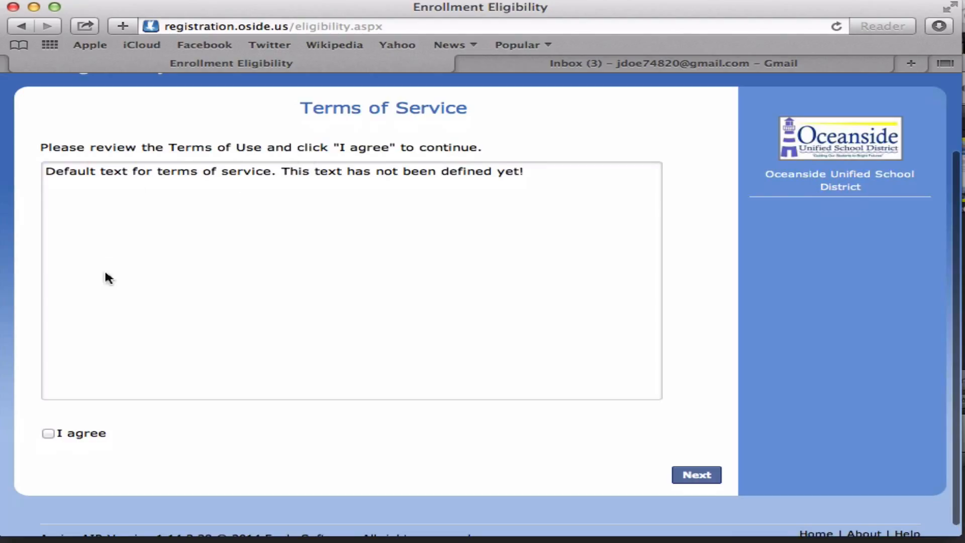
right_click(50, 437)
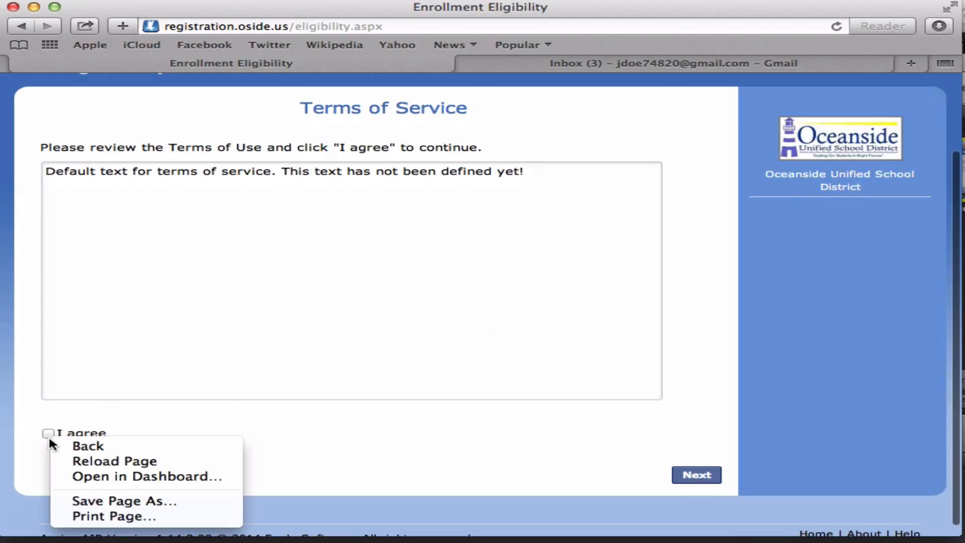
click(48, 431)
click(49, 432)
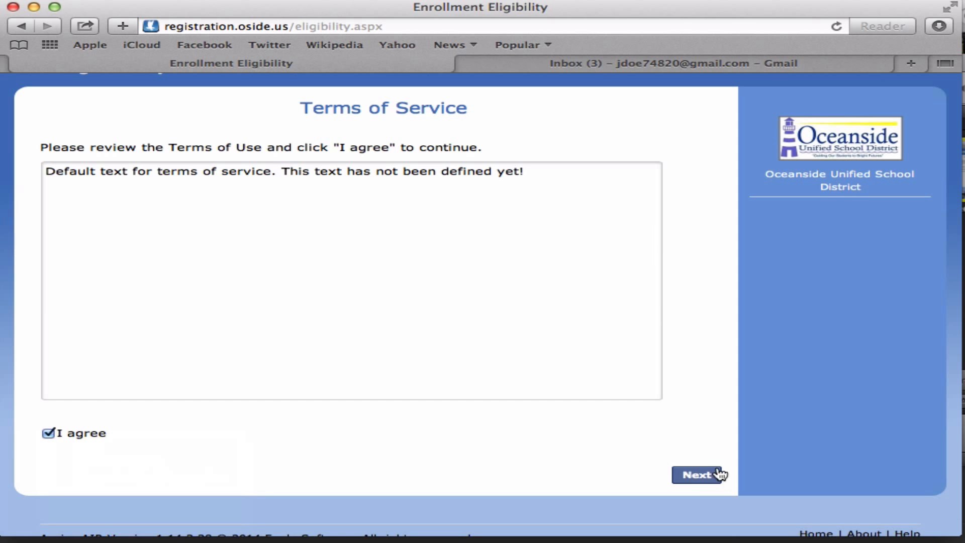
click(704, 475)
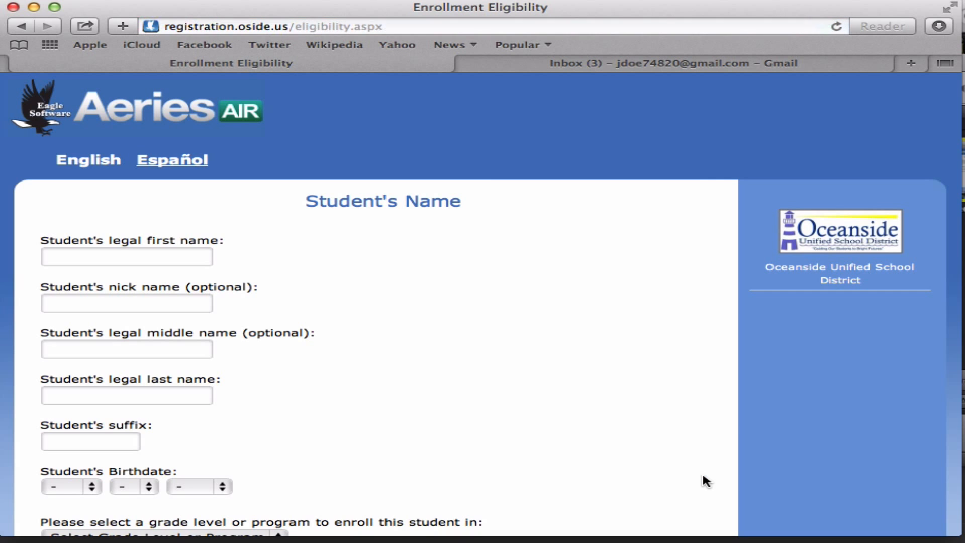
- Enter the student's first, middle and last names, birthdate and 5th grade, then submit
scroll(703, 475, down, 3)
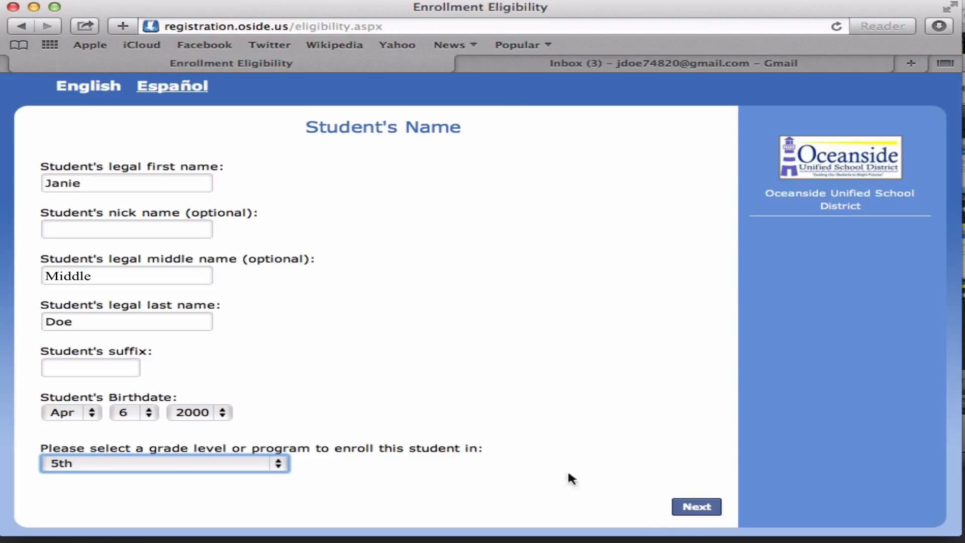
click(697, 508)
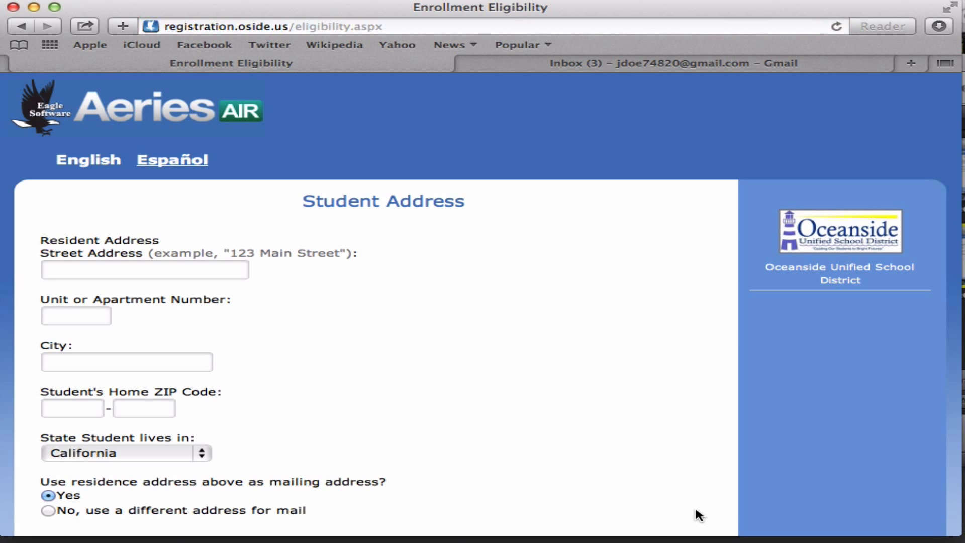
- Submit the student's street, city and ZIP, then select Mission (Grades K to 5)
scroll(695, 505, down, 3)
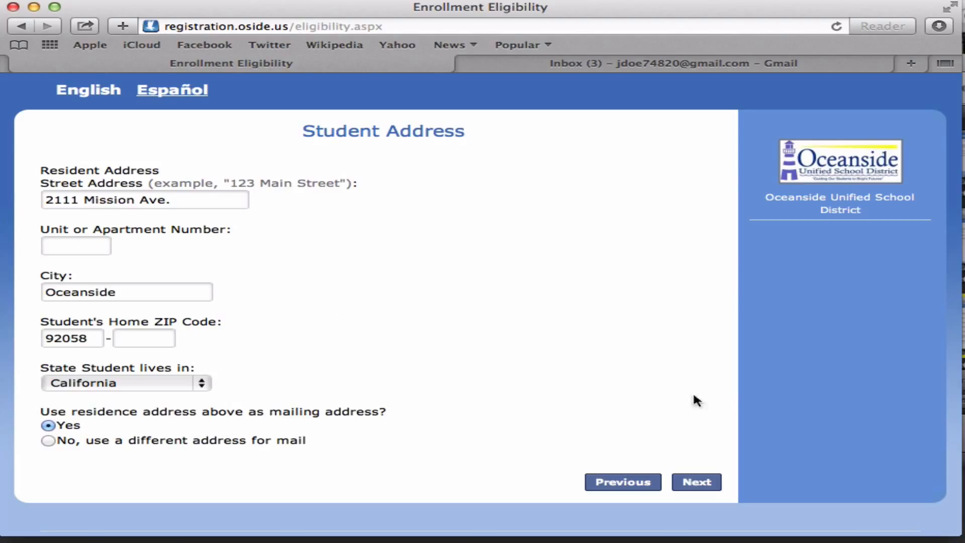
click(705, 484)
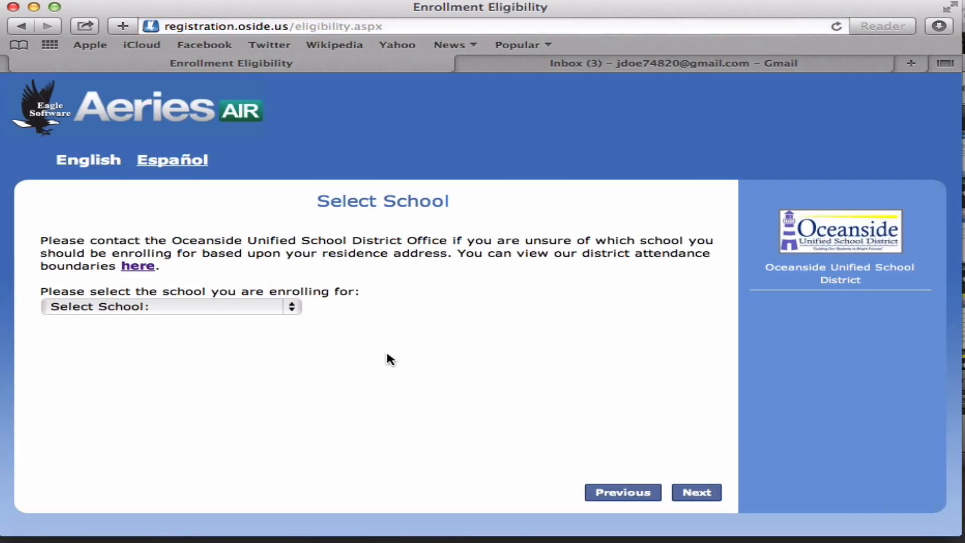
click(222, 308)
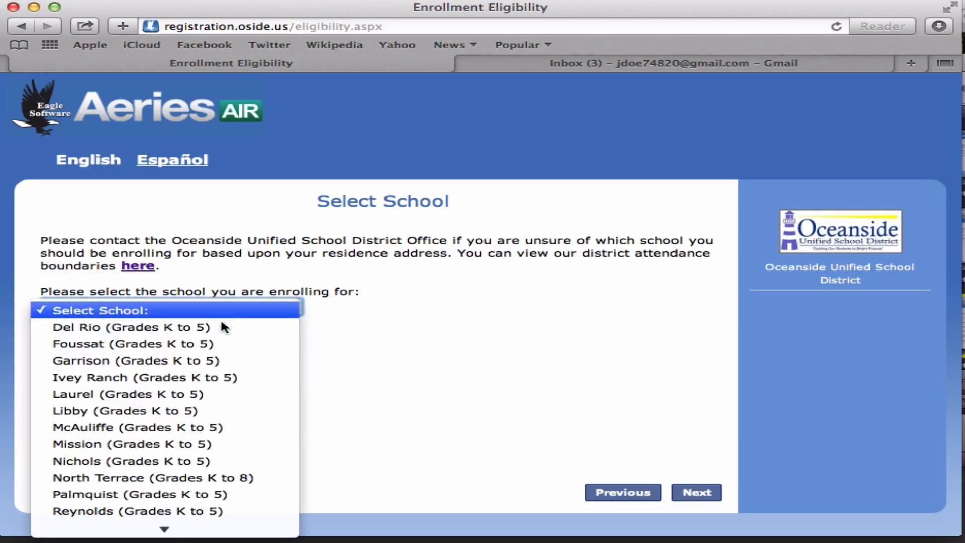
click(203, 446)
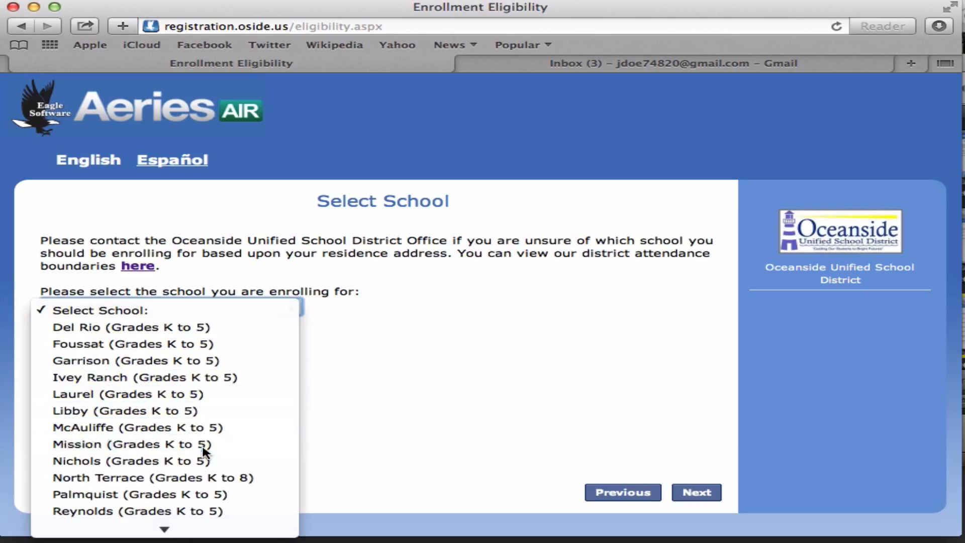
- Search the home address in SchoolSite Locator to confirm Mission Elementary serves it for K-5
click(141, 271)
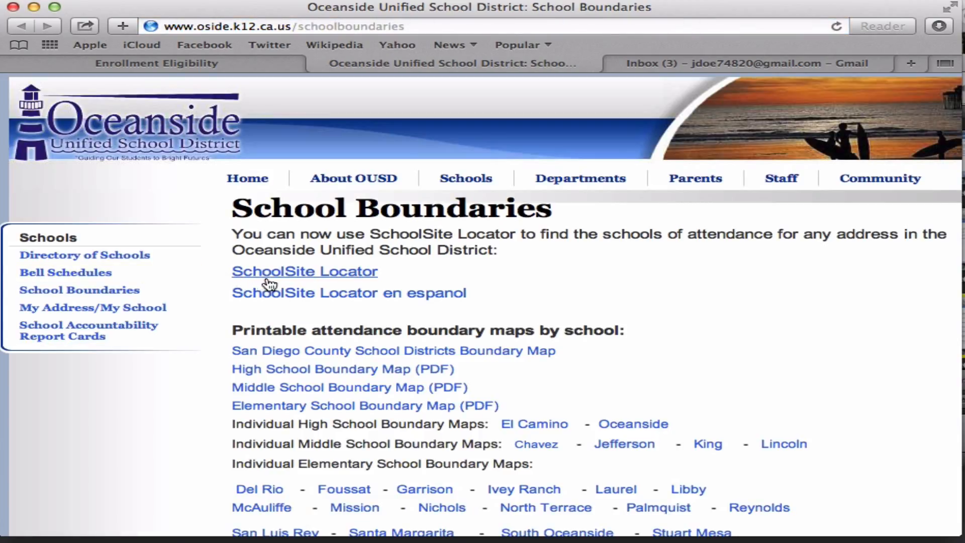
click(358, 272)
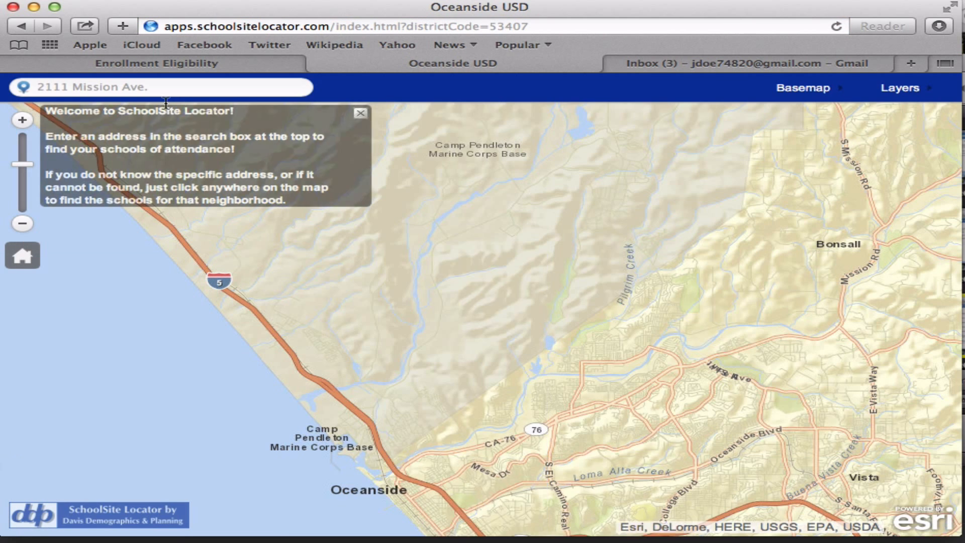
click(166, 88)
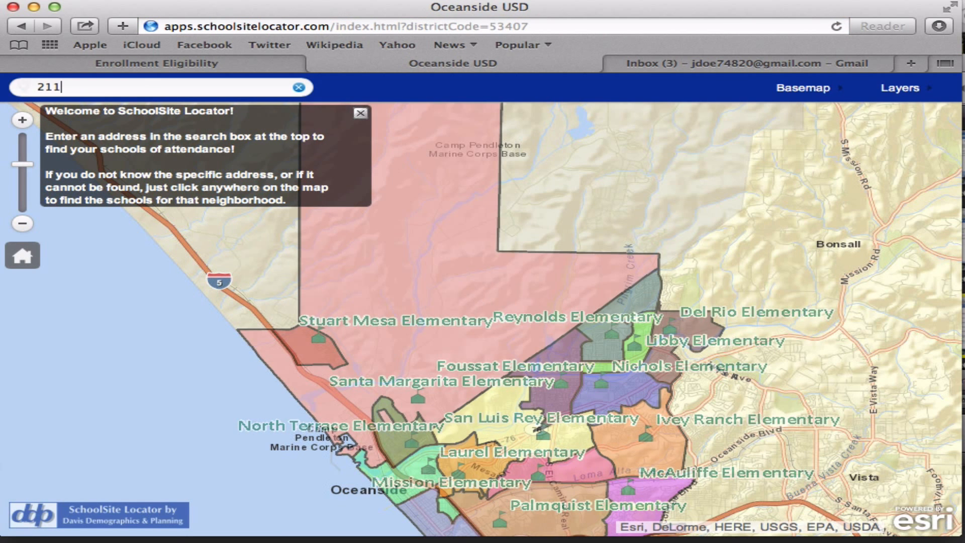
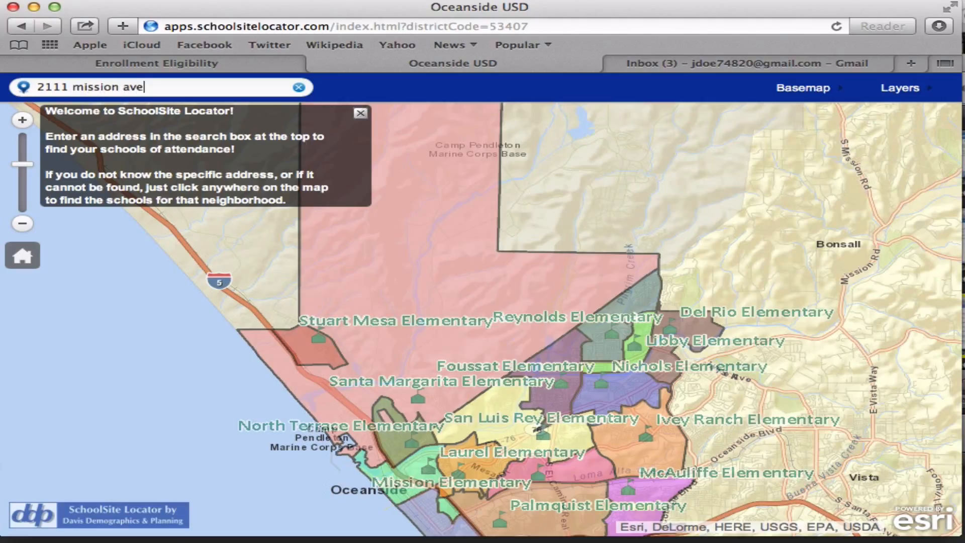
key(Return)
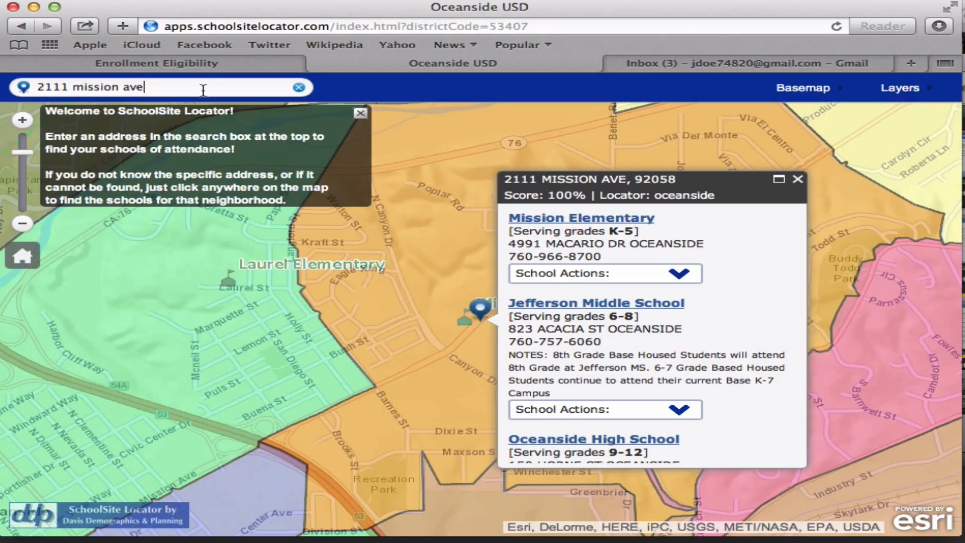
click(204, 64)
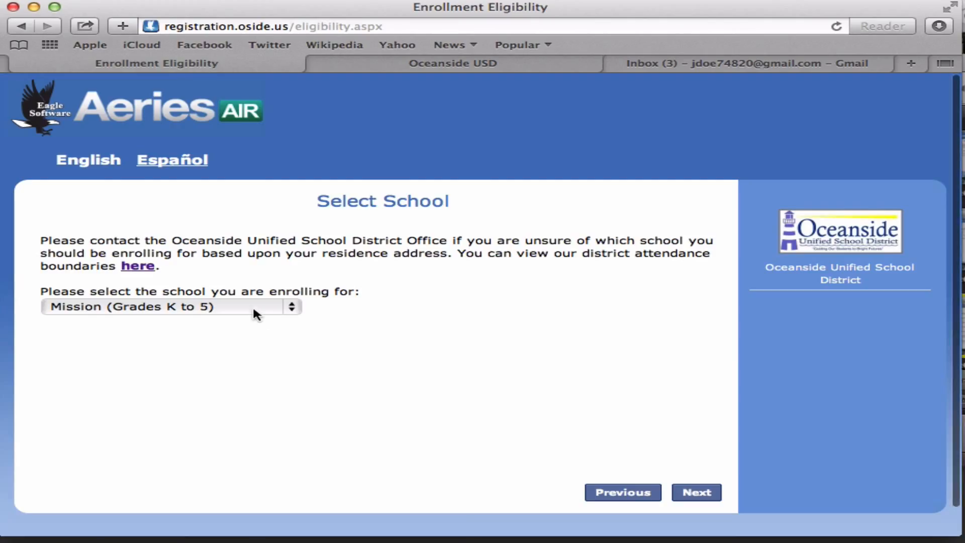
- Submit Mission (Grades K to 5) as the chosen school
click(710, 494)
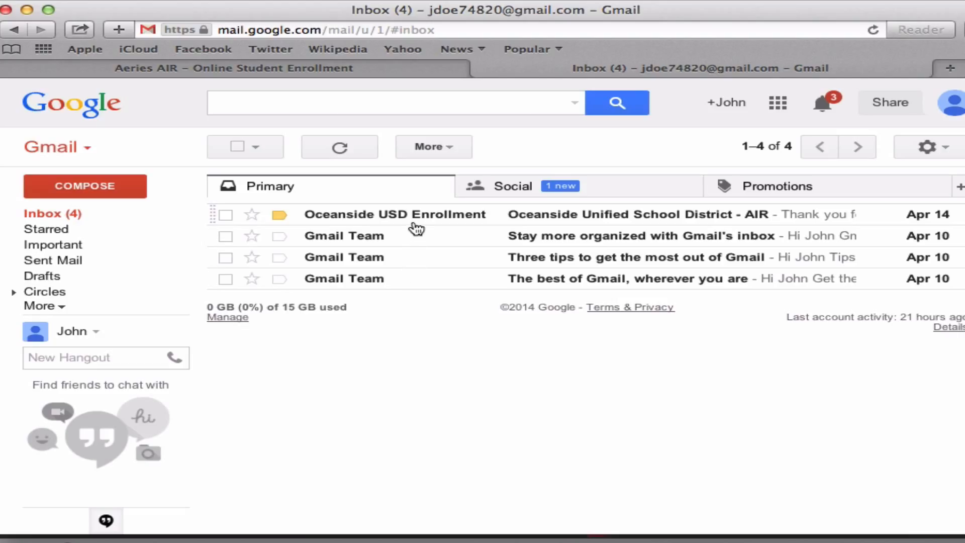
- Open the Oceanside USD Enrollment email and copy its account verification link
mouse_move(416, 224)
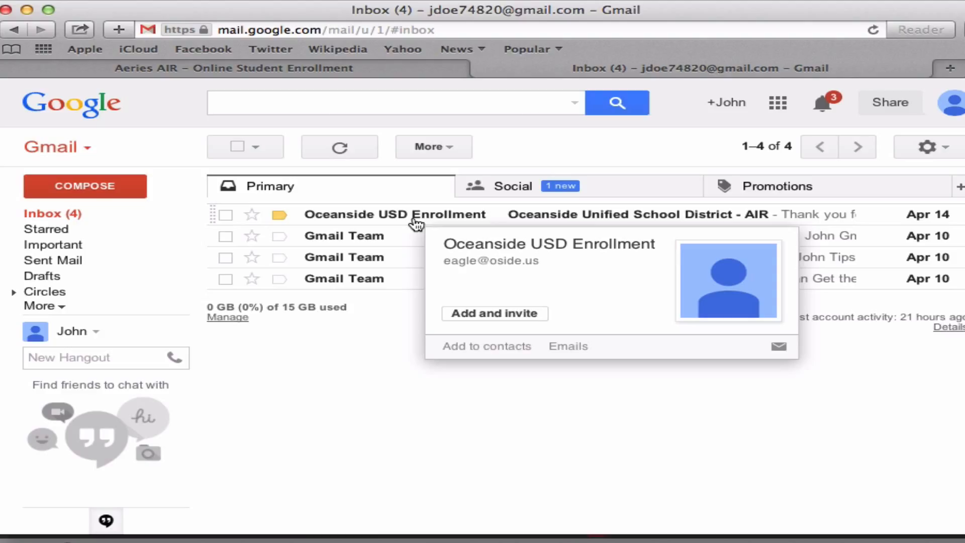
click(553, 222)
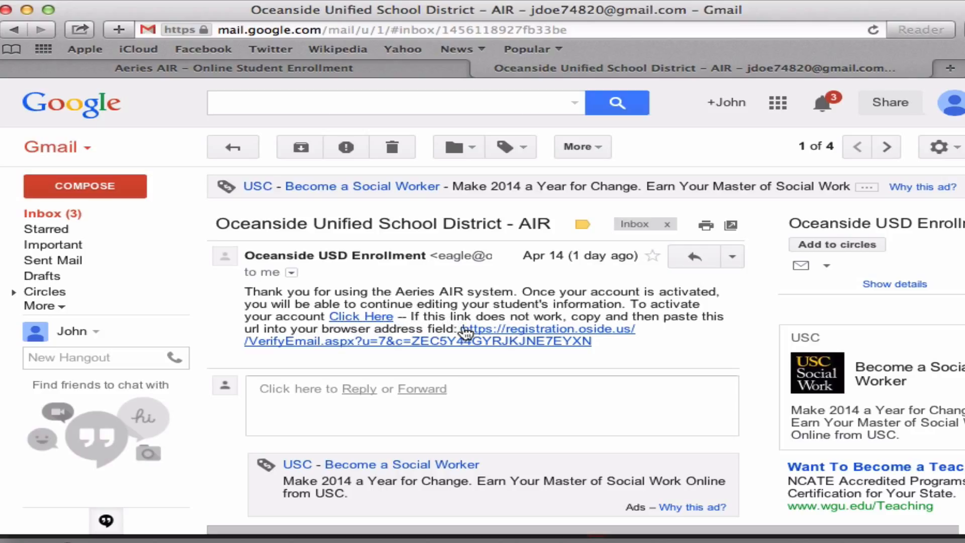
drag(460, 329, 611, 347)
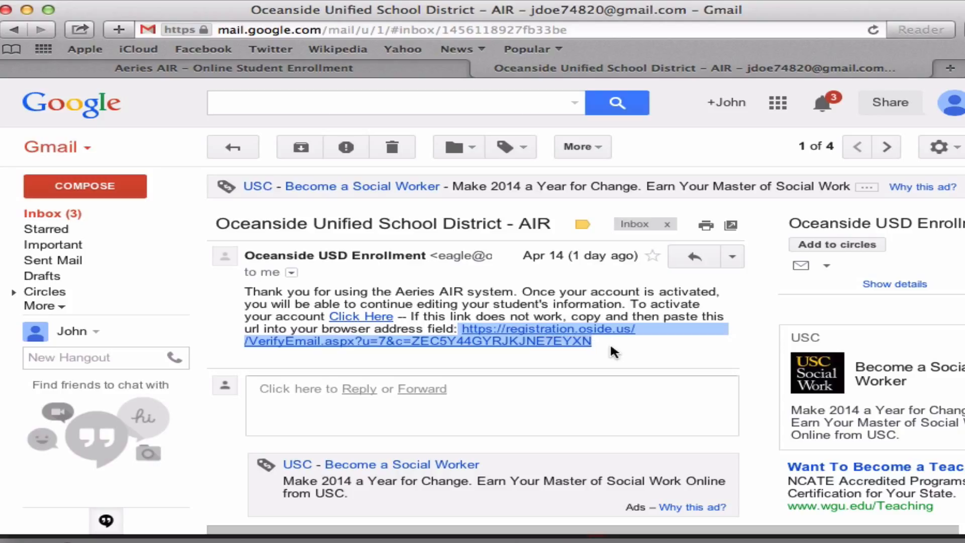
right_click(572, 337)
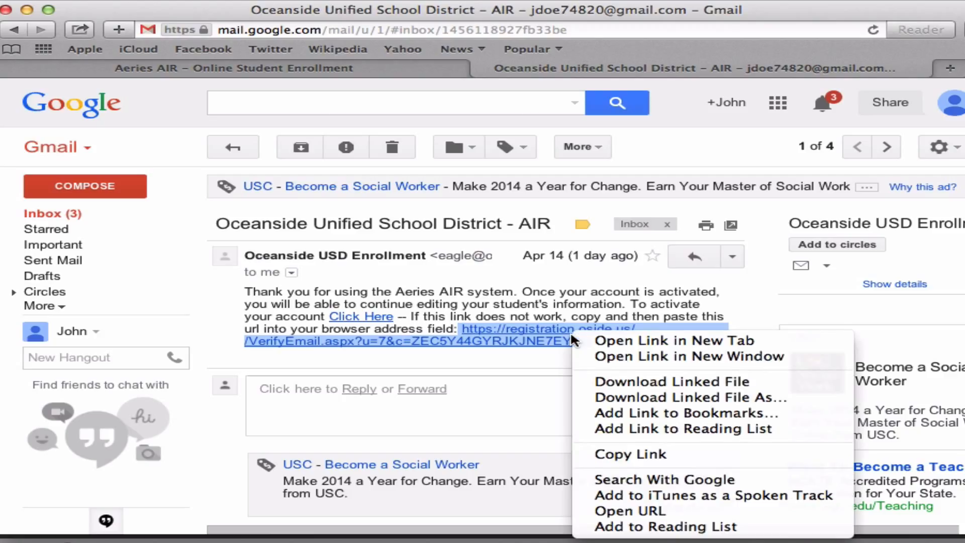
click(618, 454)
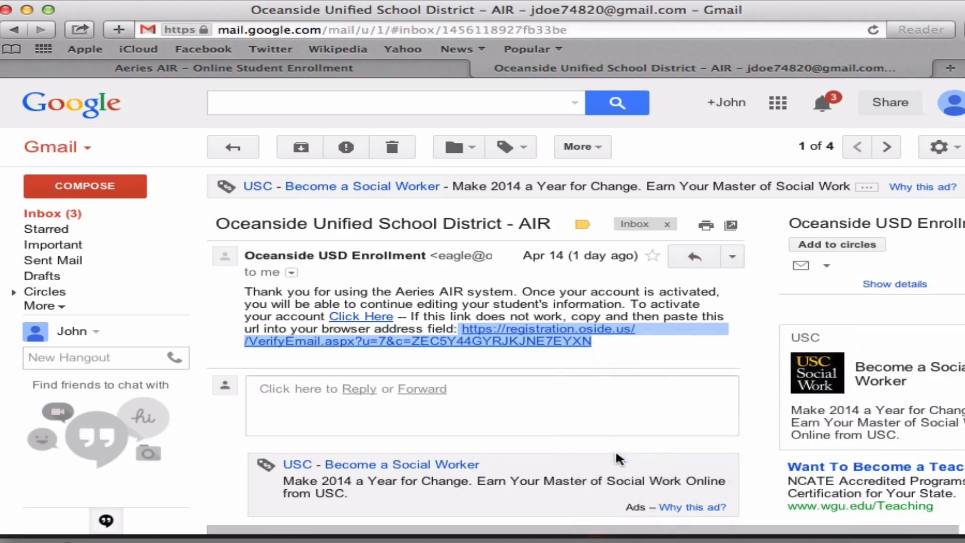
- Paste the copied verification link into a new Safari tab and load it
click(948, 70)
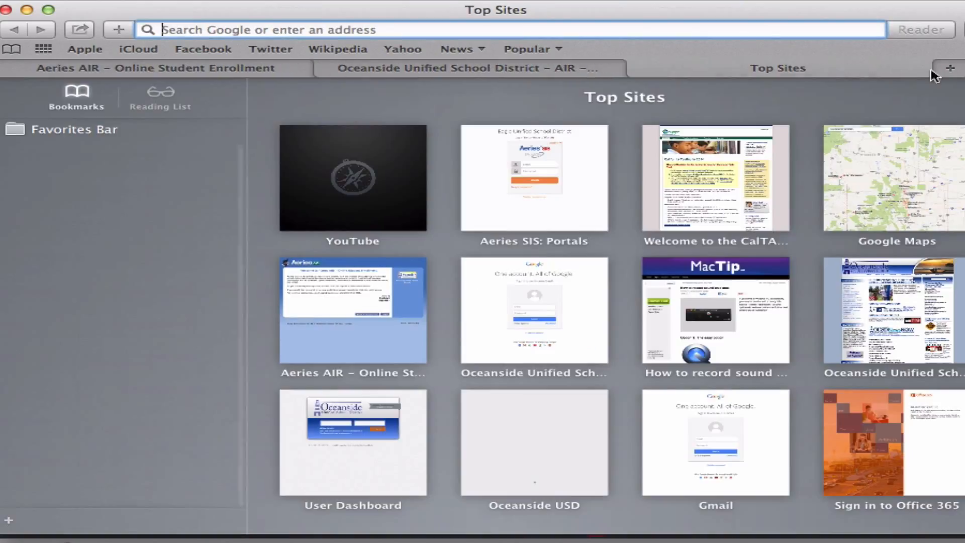
right_click(735, 31)
click(767, 67)
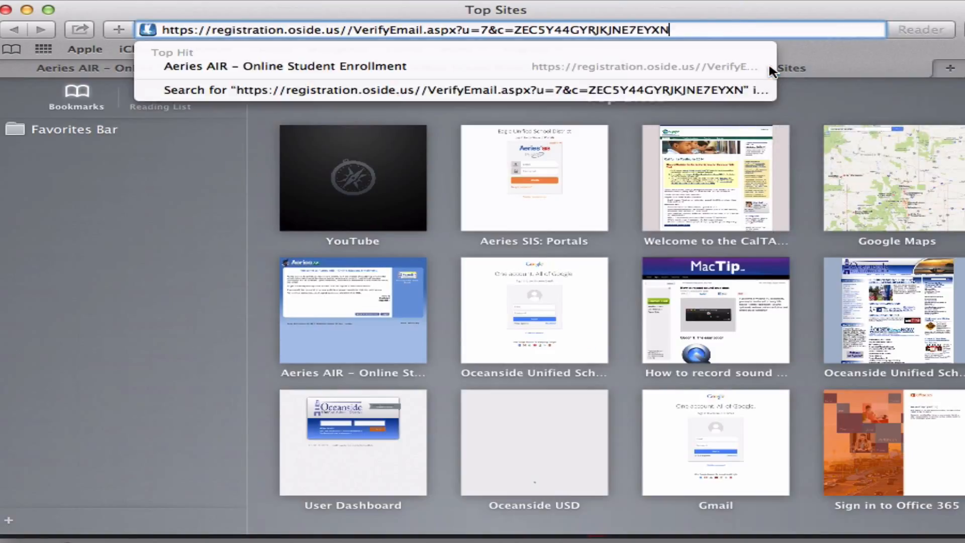
key(Return)
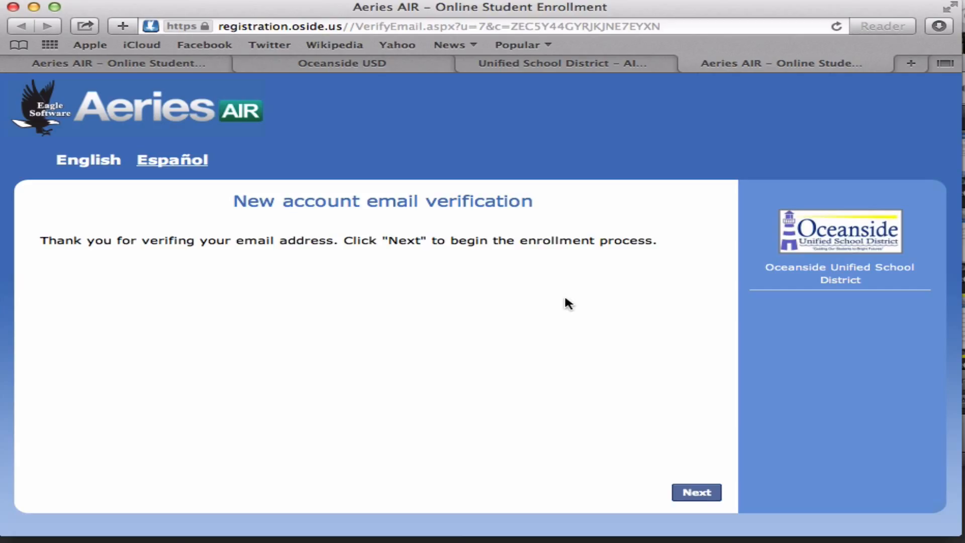
- Enter female, born Boulder, Colorado, not Hispanic, White, parents High School Graduate, and submit
click(698, 495)
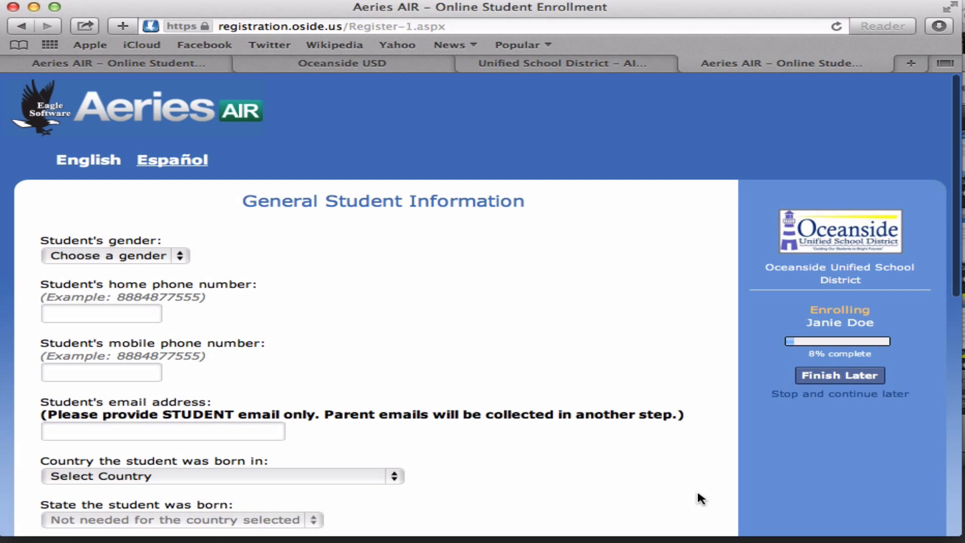
scroll(698, 499, down, 5)
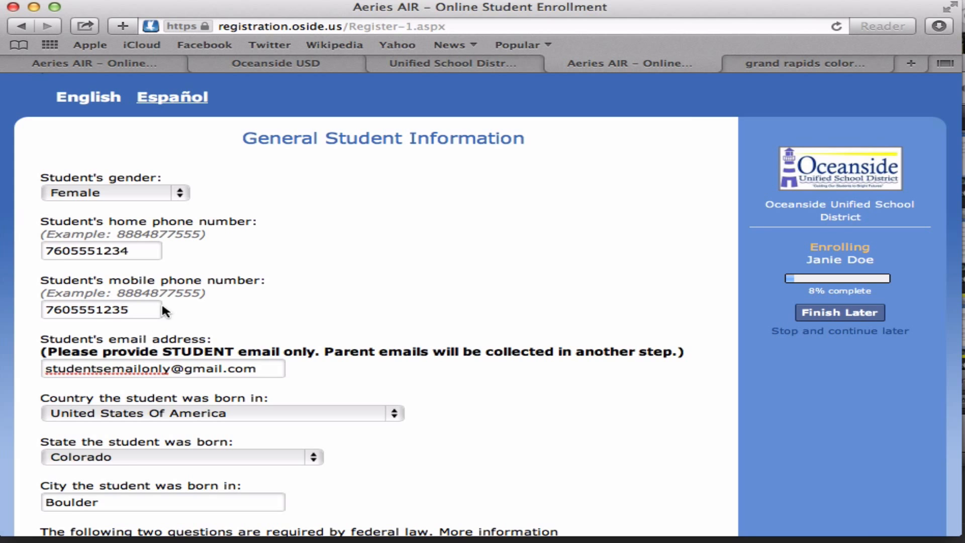
scroll(312, 311, down, 4)
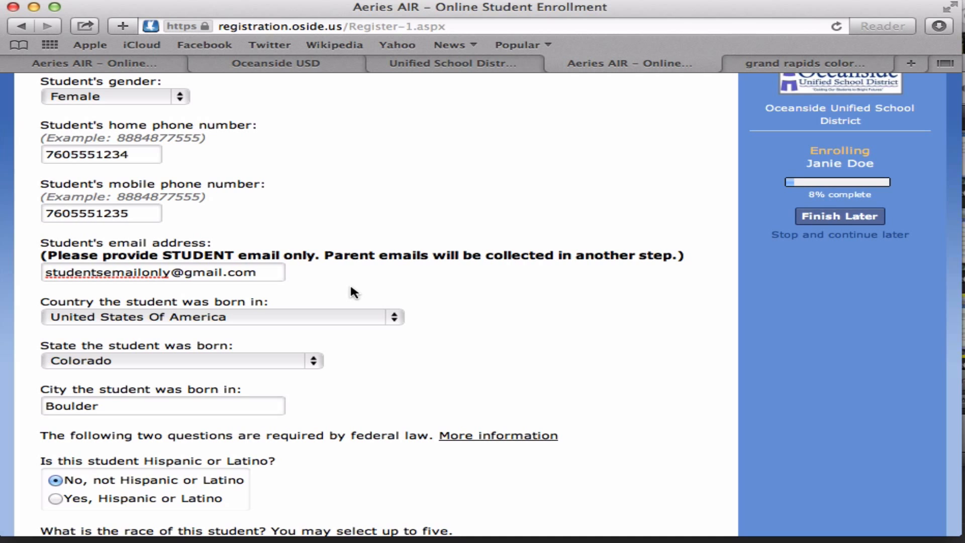
scroll(351, 287, down, 3)
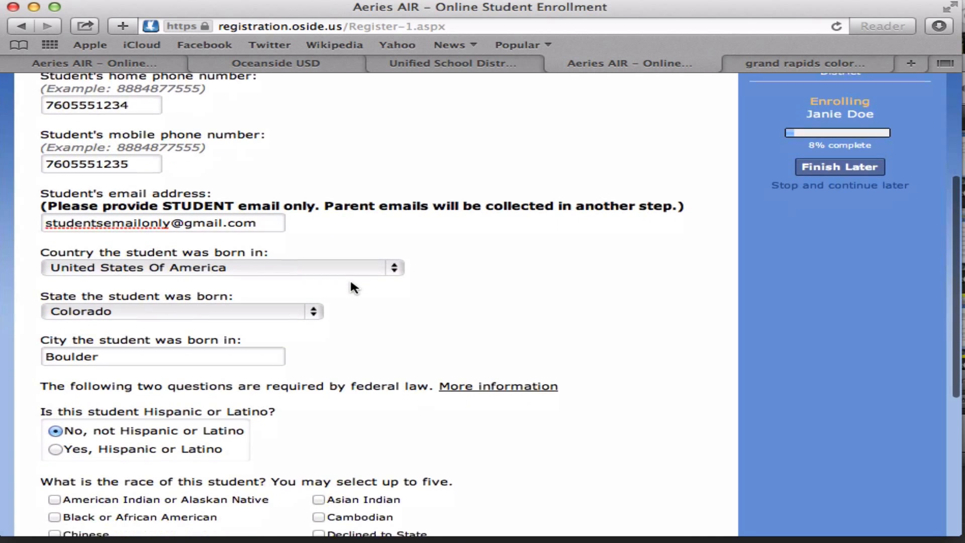
scroll(354, 287, down, 1)
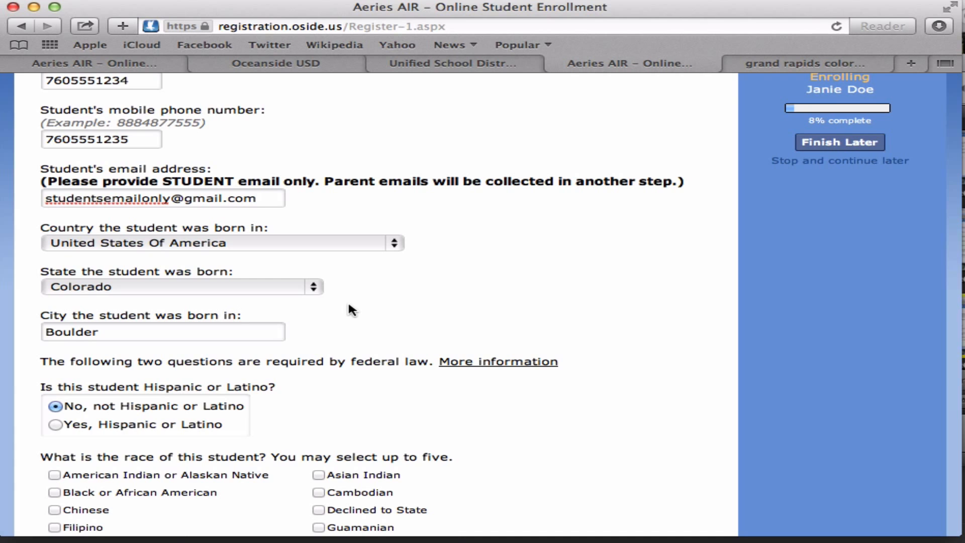
scroll(351, 306, down, 3)
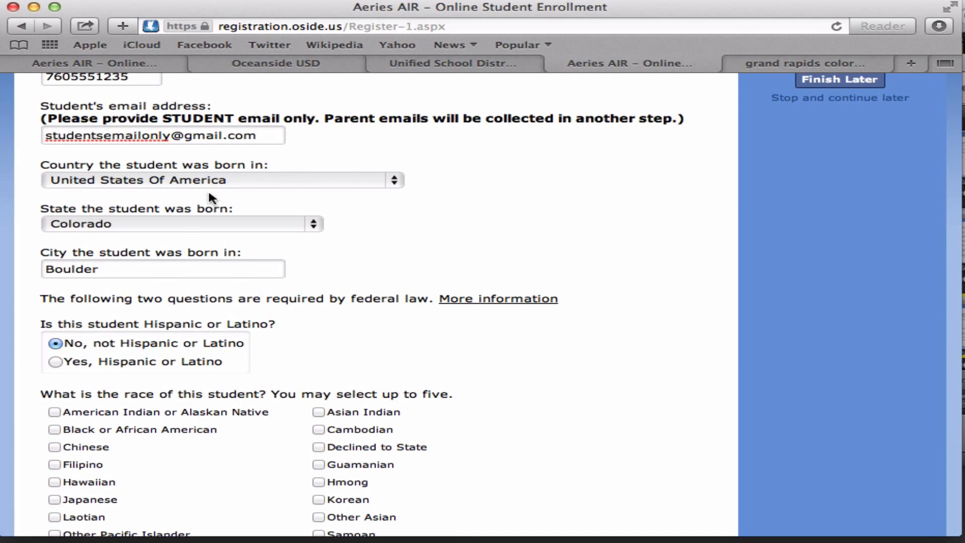
scroll(436, 242, down, 6)
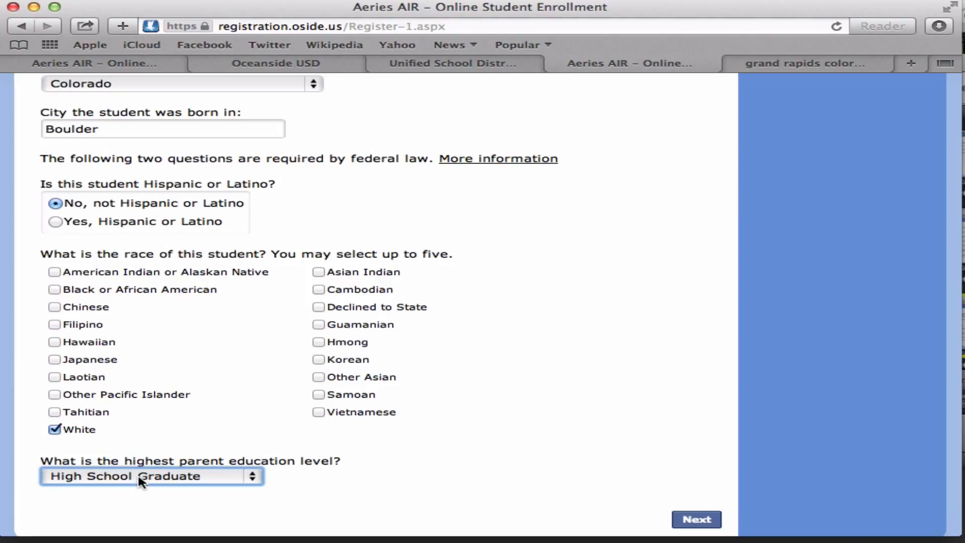
scroll(487, 454, down, 2)
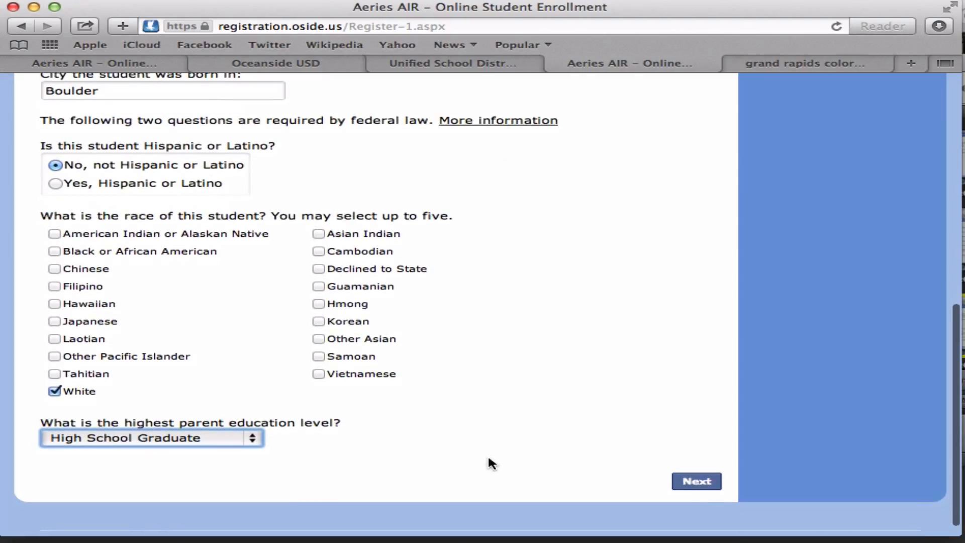
click(704, 485)
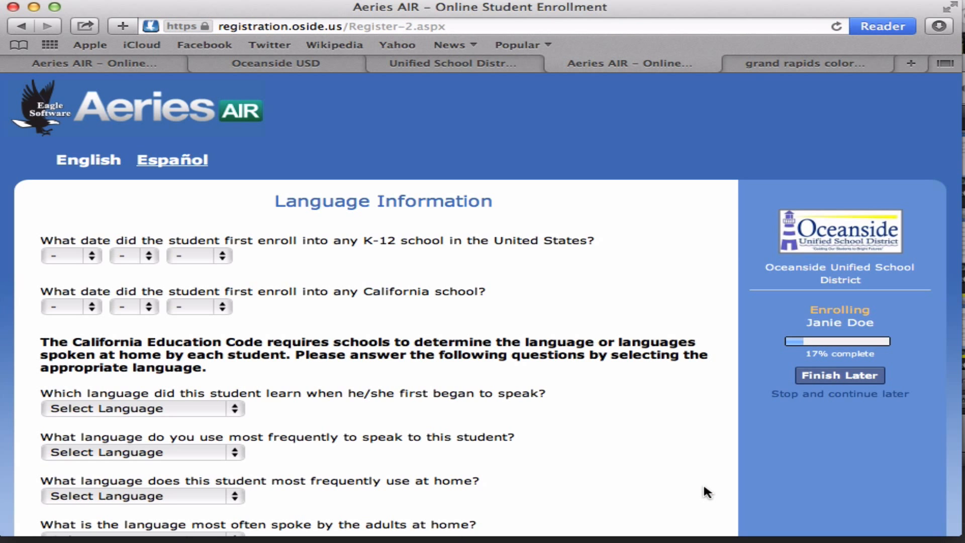
- Set first US enrollment Aug 3 2005, California May 8 2014, and English for all languages
scroll(704, 487, down, 3)
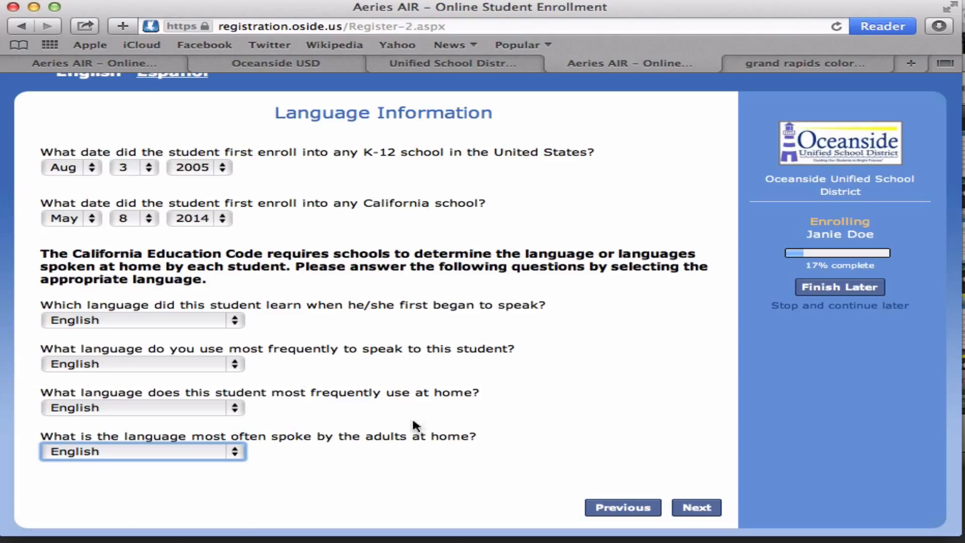
click(235, 322)
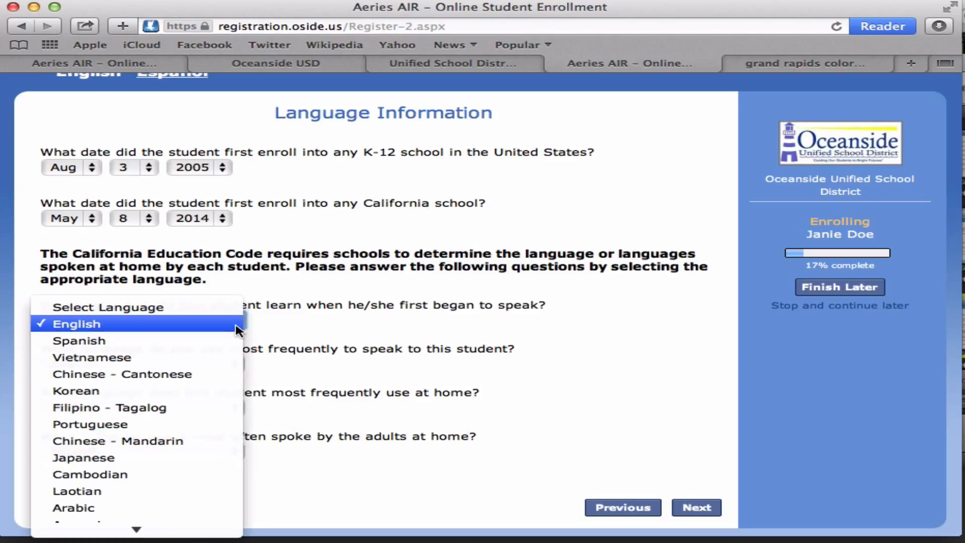
click(237, 327)
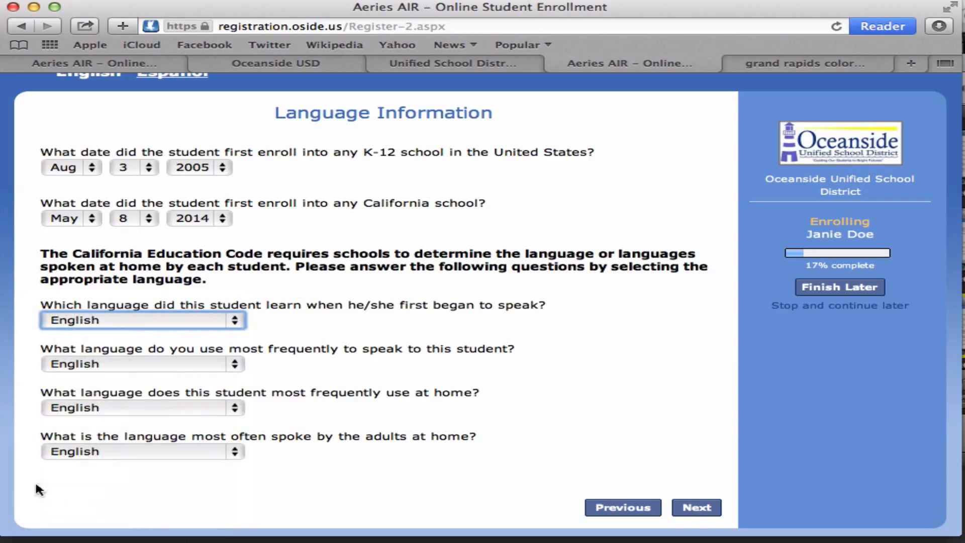
click(693, 516)
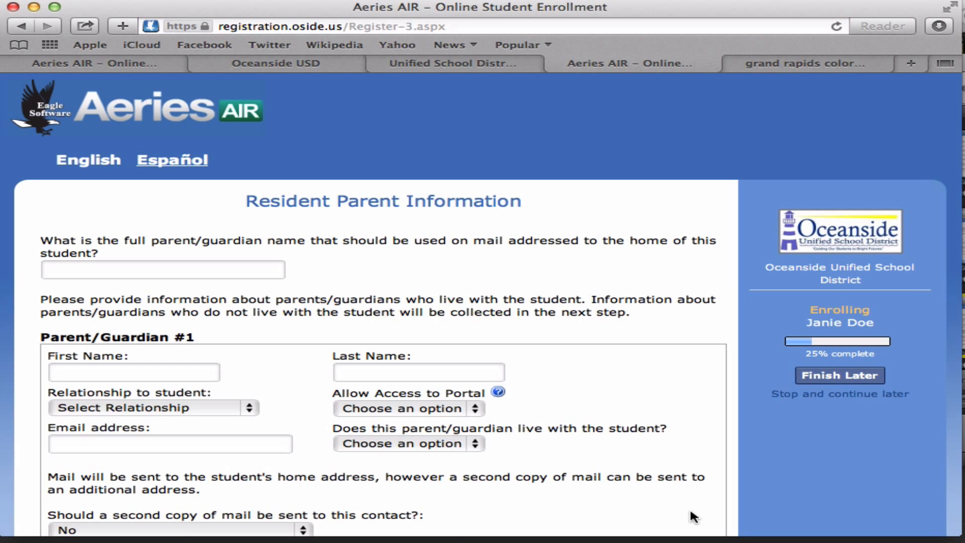
scroll(689, 508, down, 5)
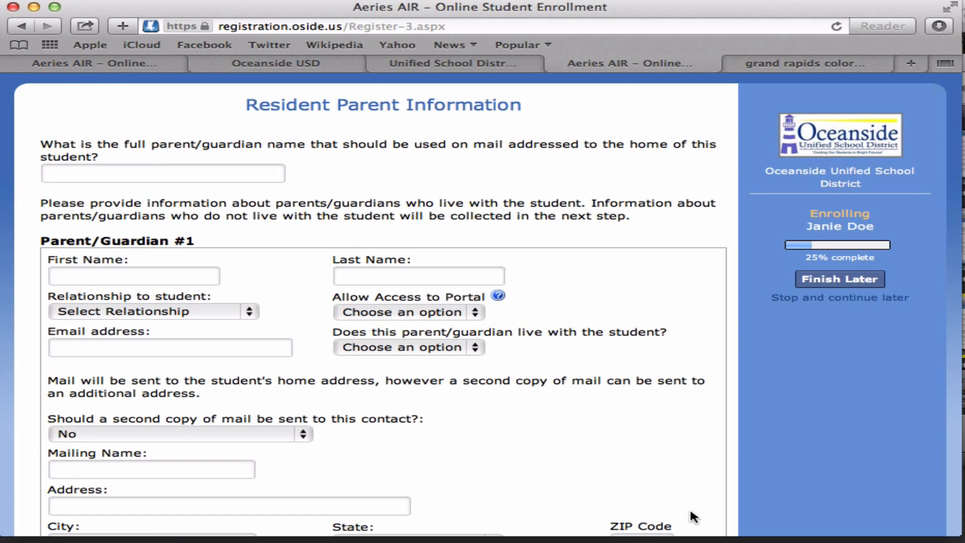
scroll(689, 508, down, 12)
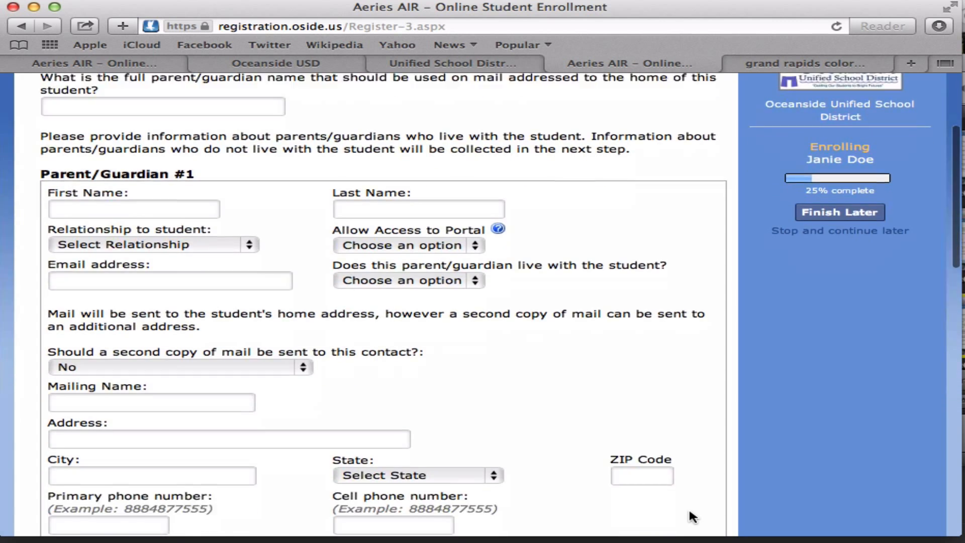
scroll(689, 508, up, 12)
scroll(689, 512, down, 1)
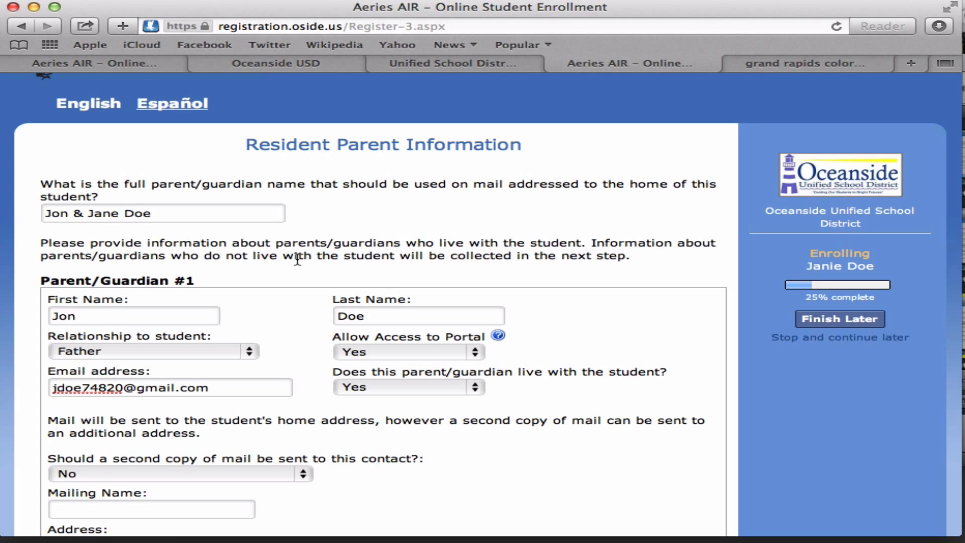
scroll(209, 345, down, 3)
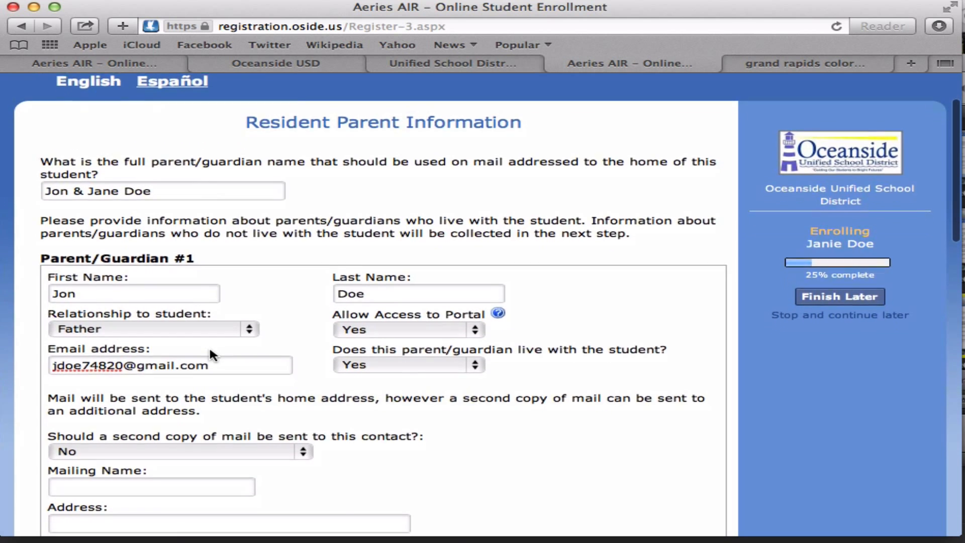
scroll(210, 352, down, 2)
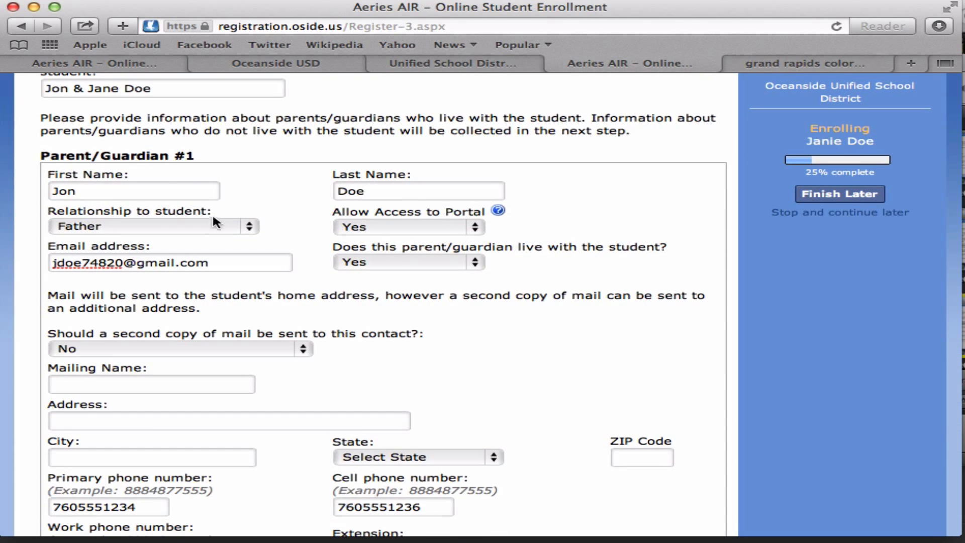
click(190, 227)
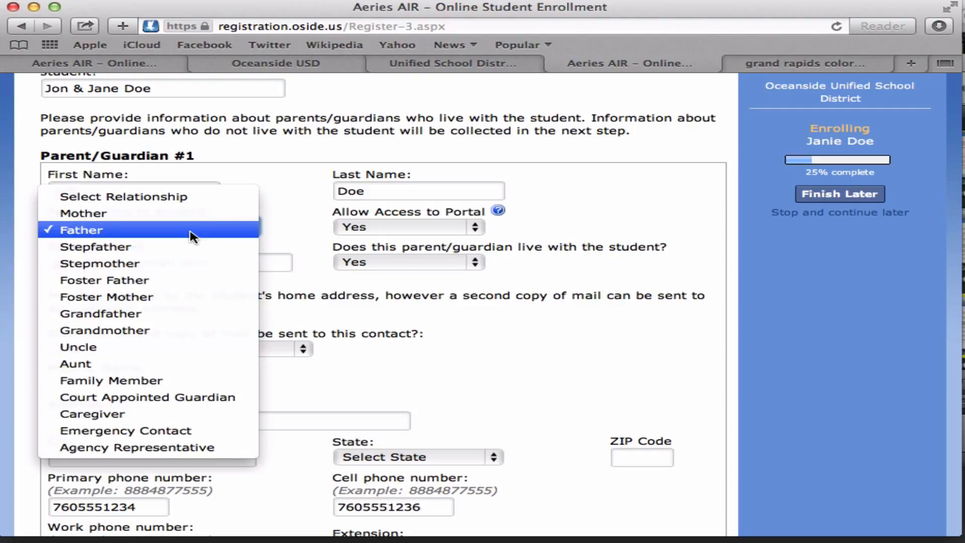
click(314, 228)
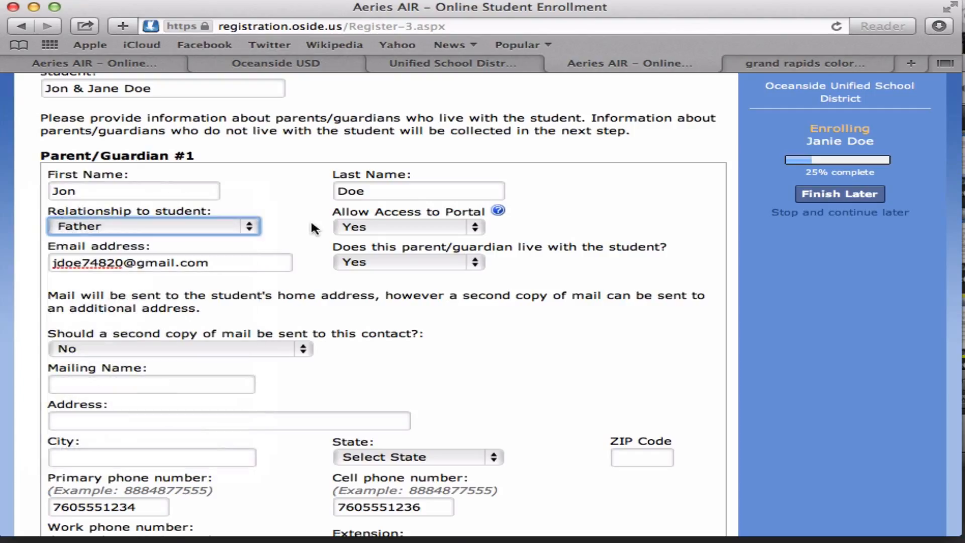
click(382, 228)
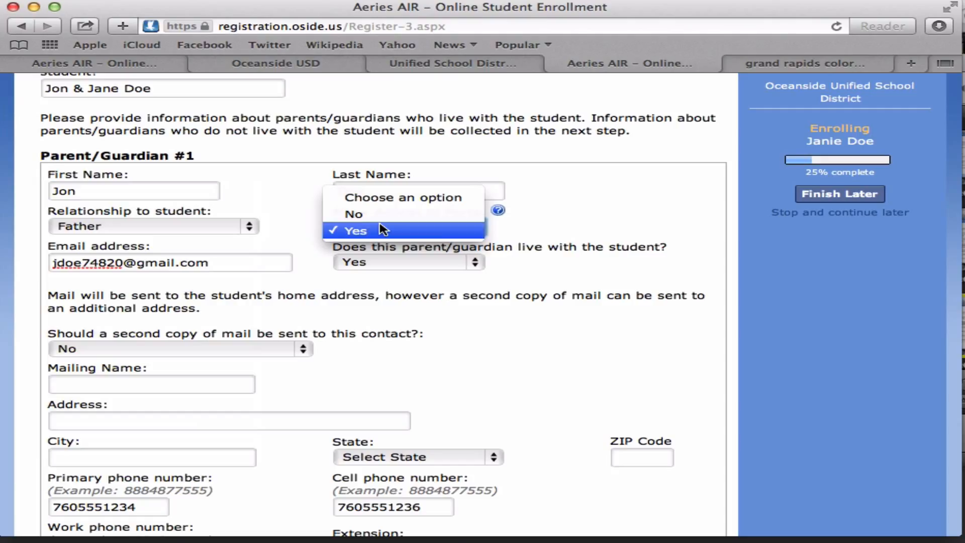
click(278, 194)
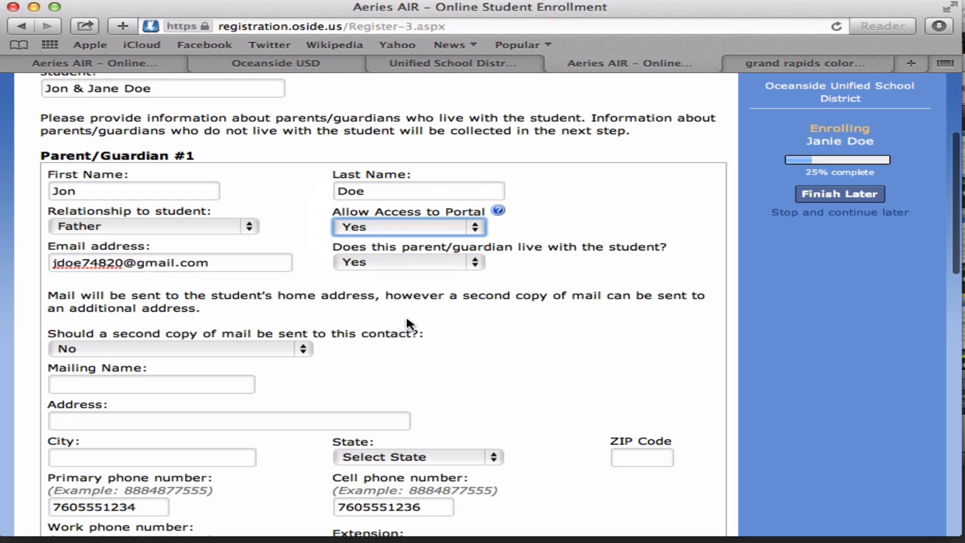
scroll(407, 319, down, 4)
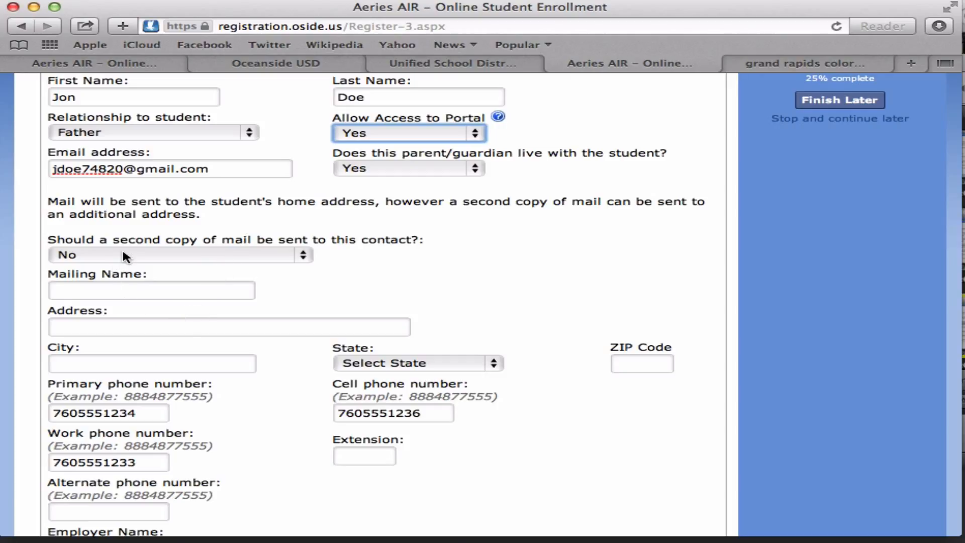
click(229, 258)
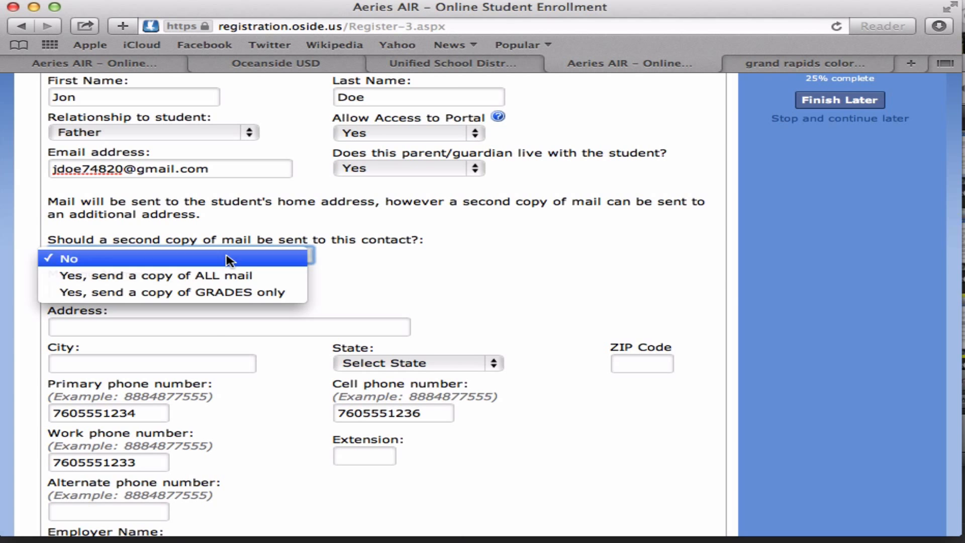
click(228, 259)
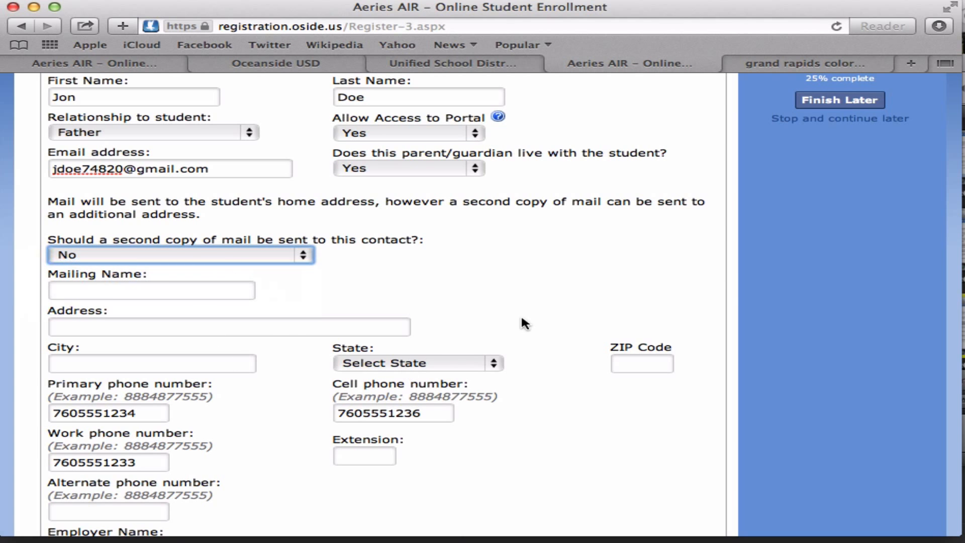
scroll(521, 292, down, 5)
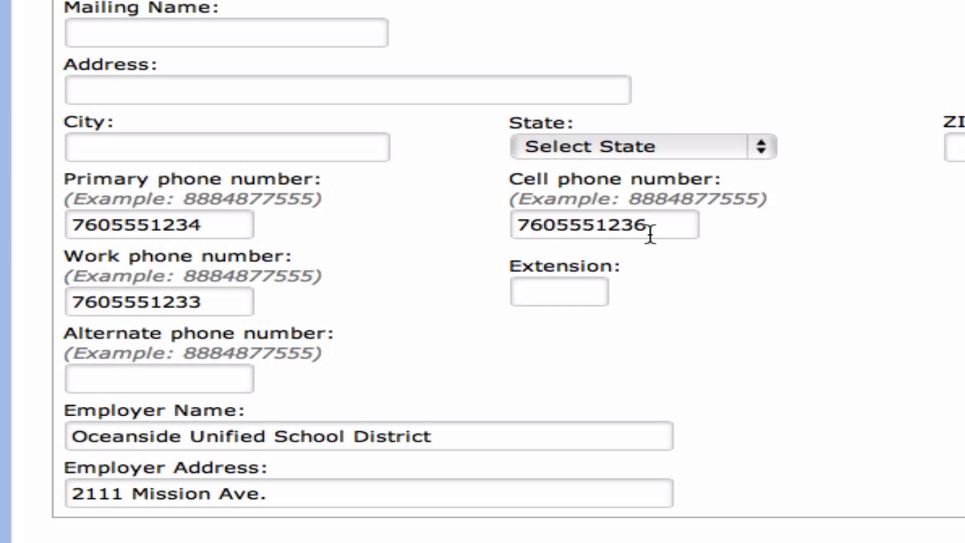
- Leave Parent/Guardian #2 and the Out of State Contact blank and advance to Restrained Individual
scroll(231, 313, down, 1)
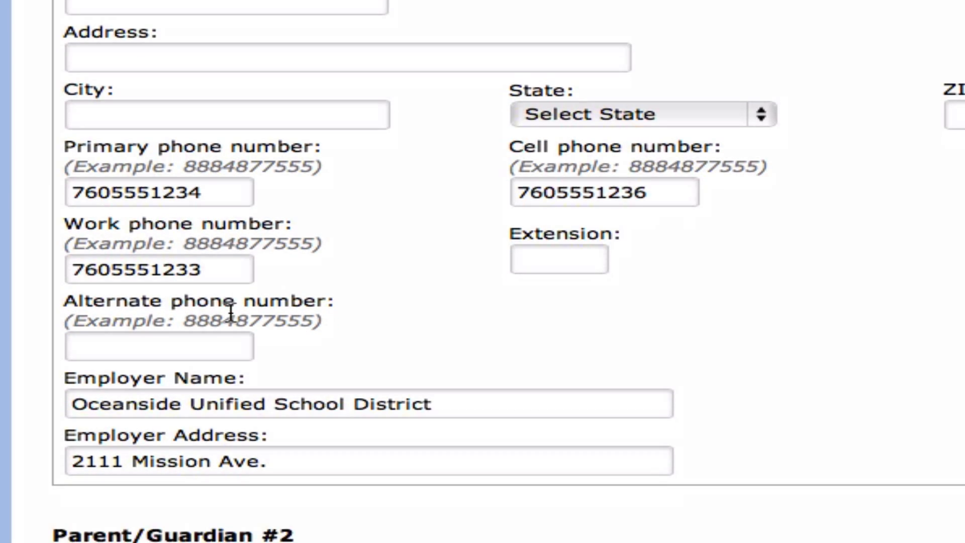
scroll(231, 313, down, 10)
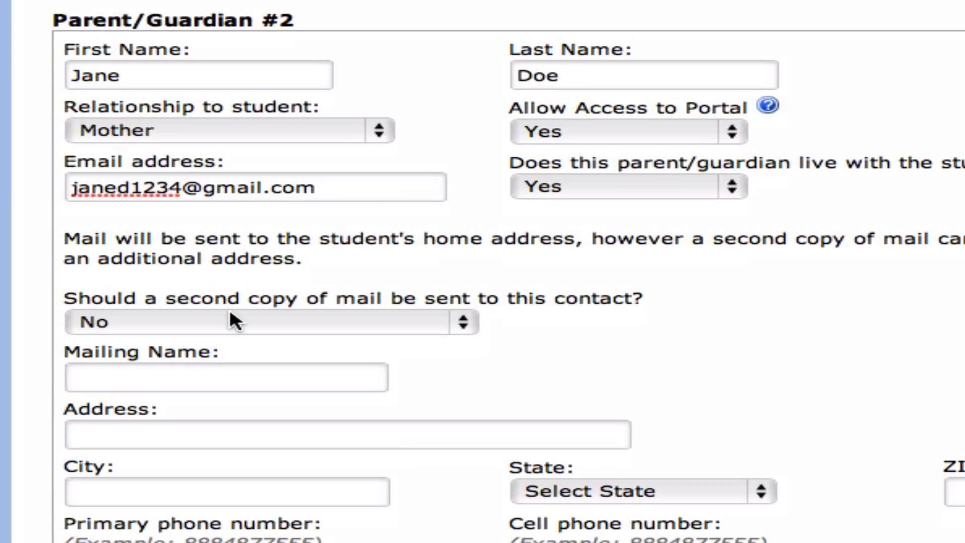
scroll(231, 313, down, 2)
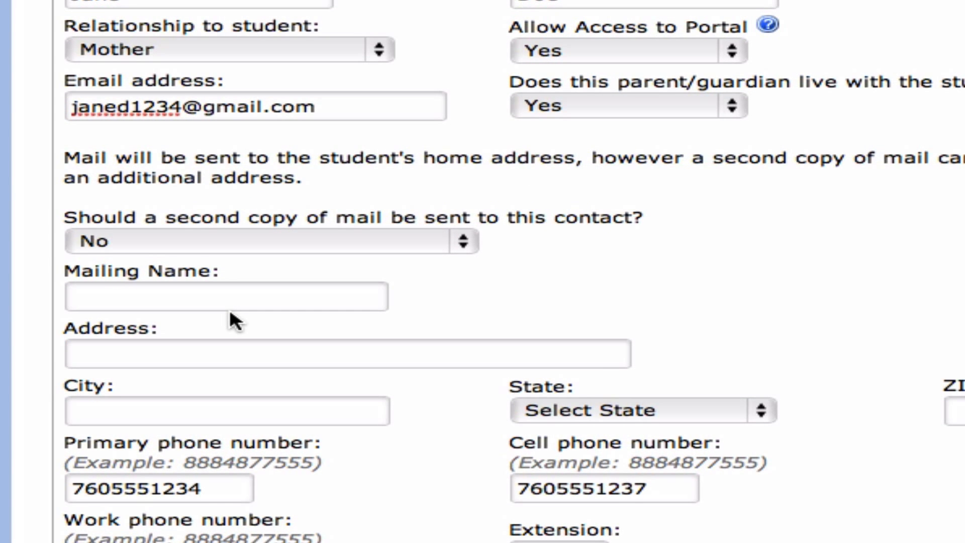
scroll(230, 311, down, 1)
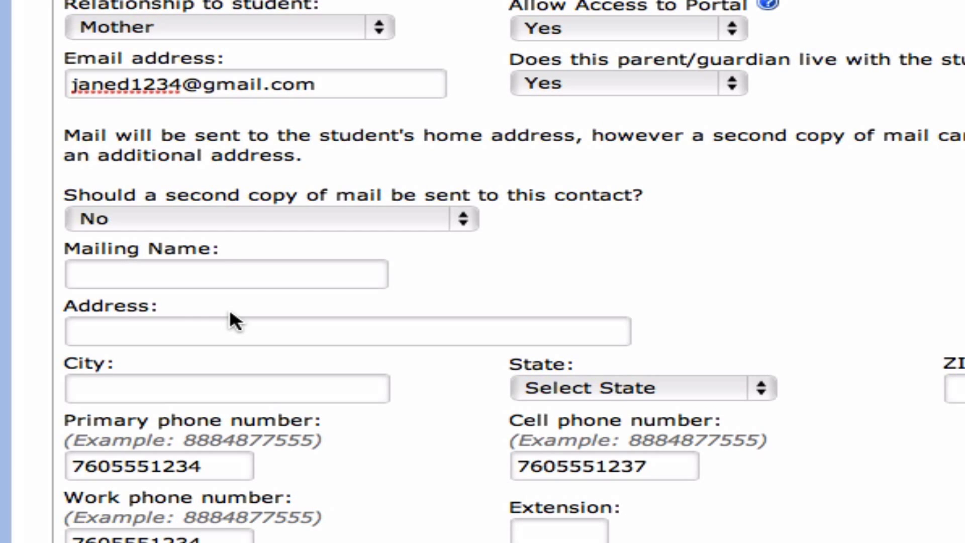
scroll(230, 313, down, 5)
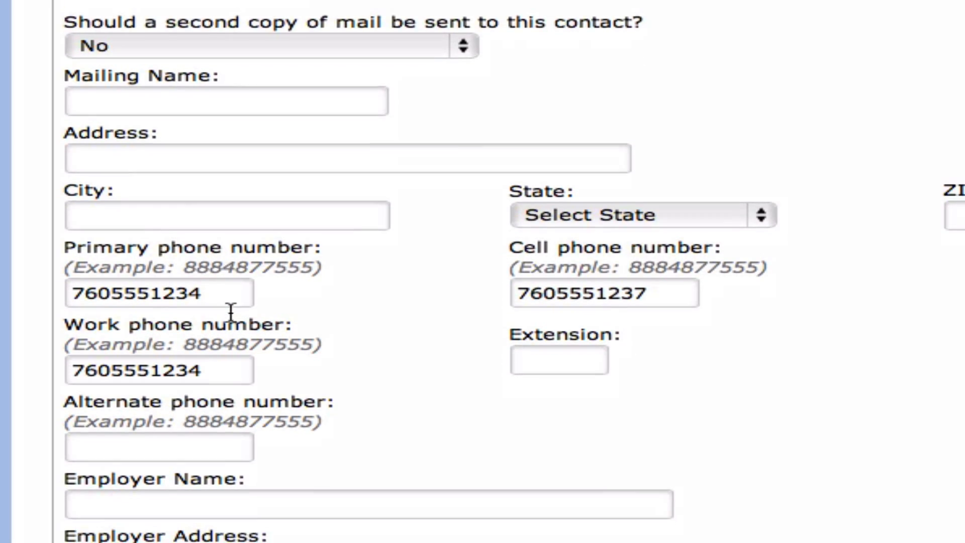
scroll(230, 313, down, 1)
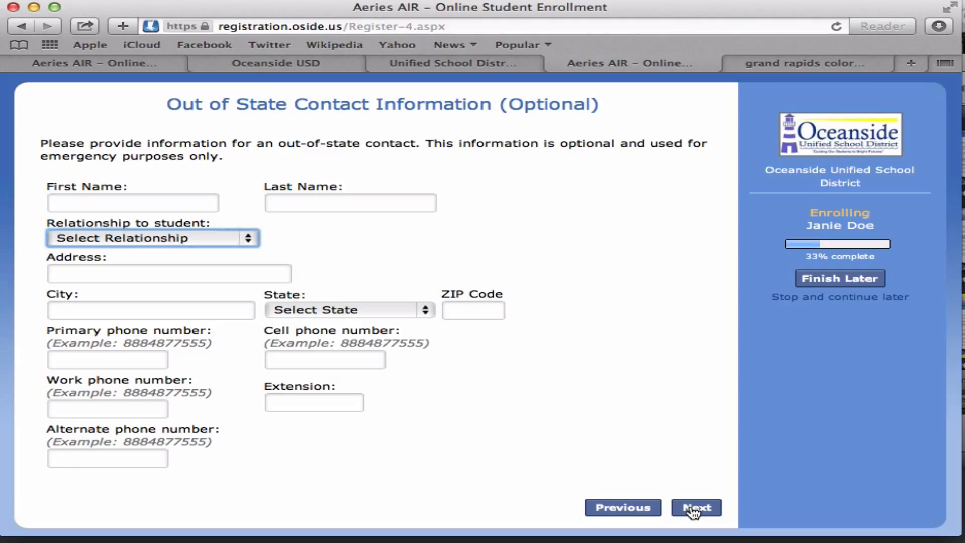
click(696, 508)
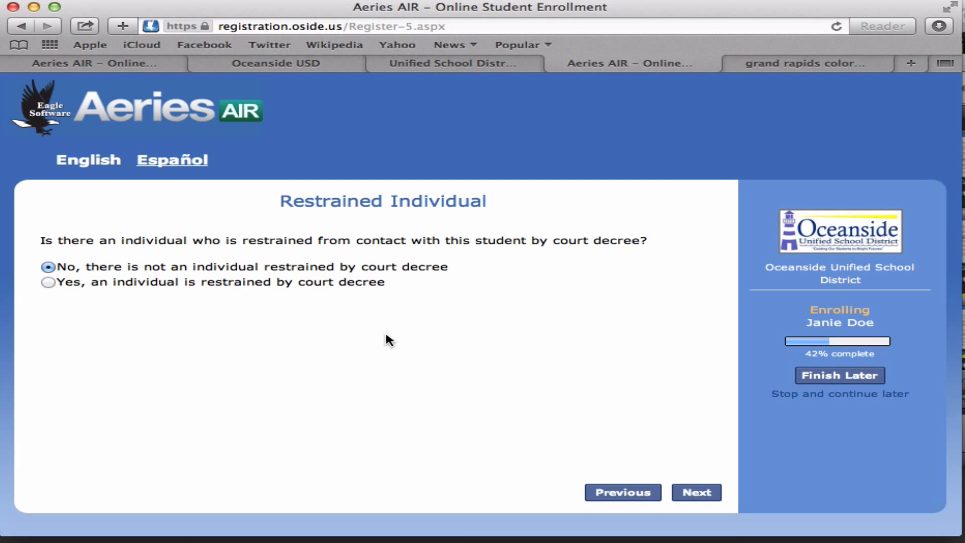
- Answer No to the court-restrained individual question and continue to the next page
click(47, 283)
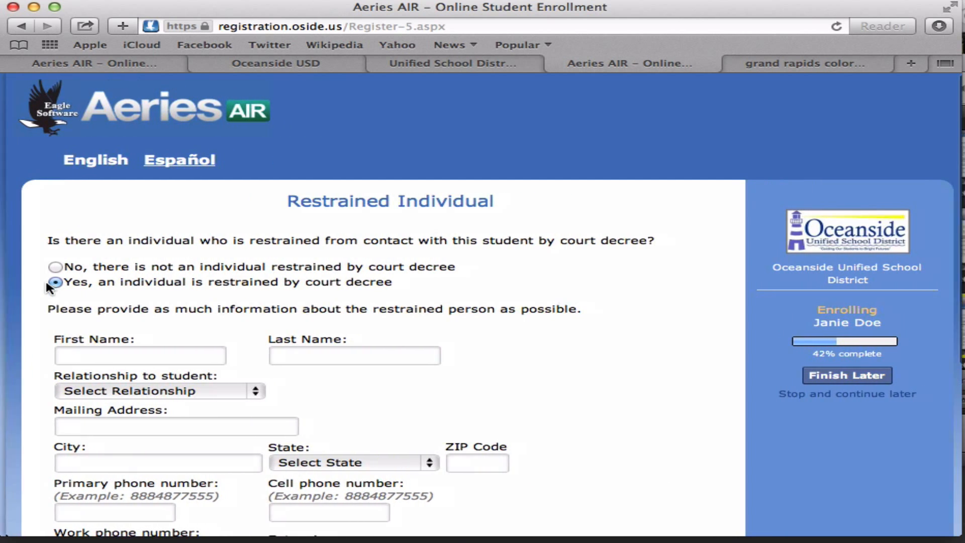
scroll(48, 285, down, 5)
scroll(46, 284, up, 5)
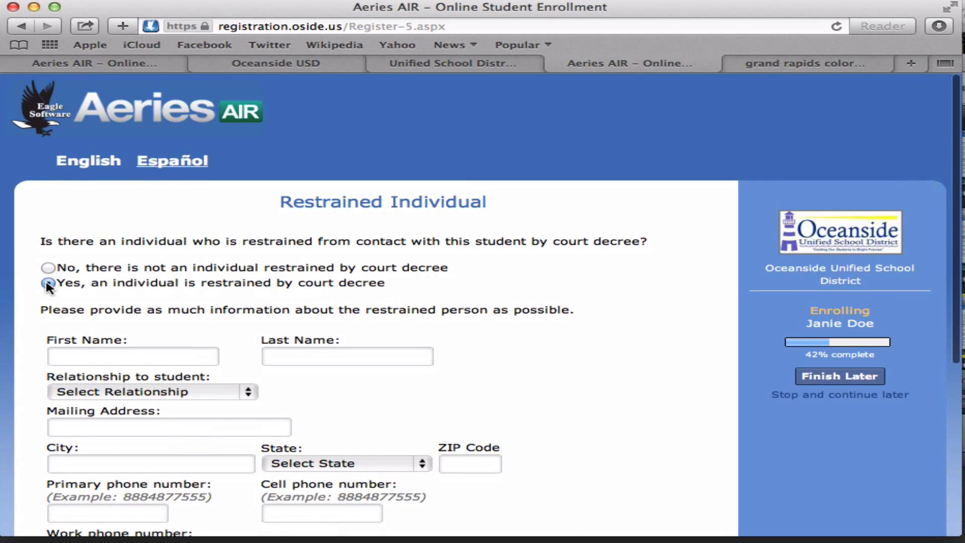
click(48, 267)
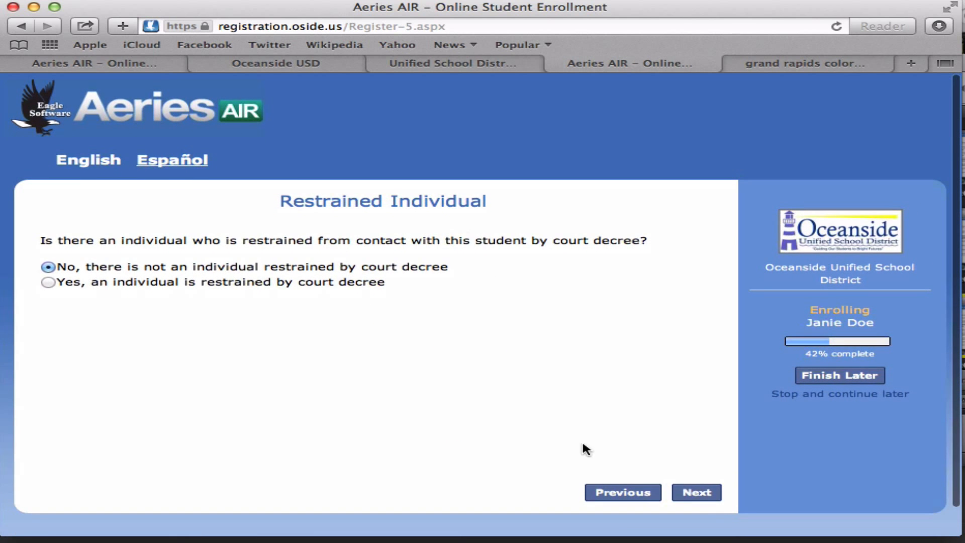
click(698, 493)
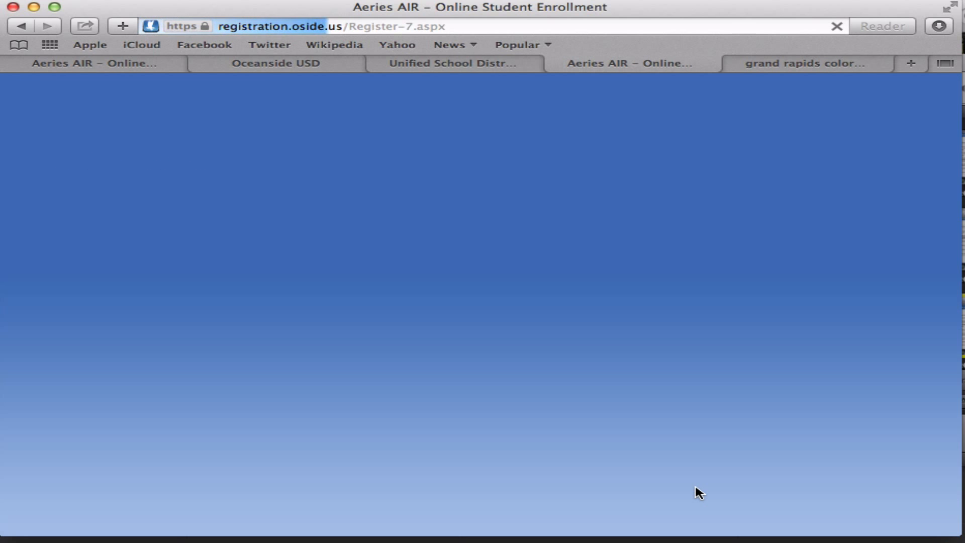
- Keep the first contact's relationship as Emergency Contact and leave the other contact slots blank
scroll(696, 488, down, 5)
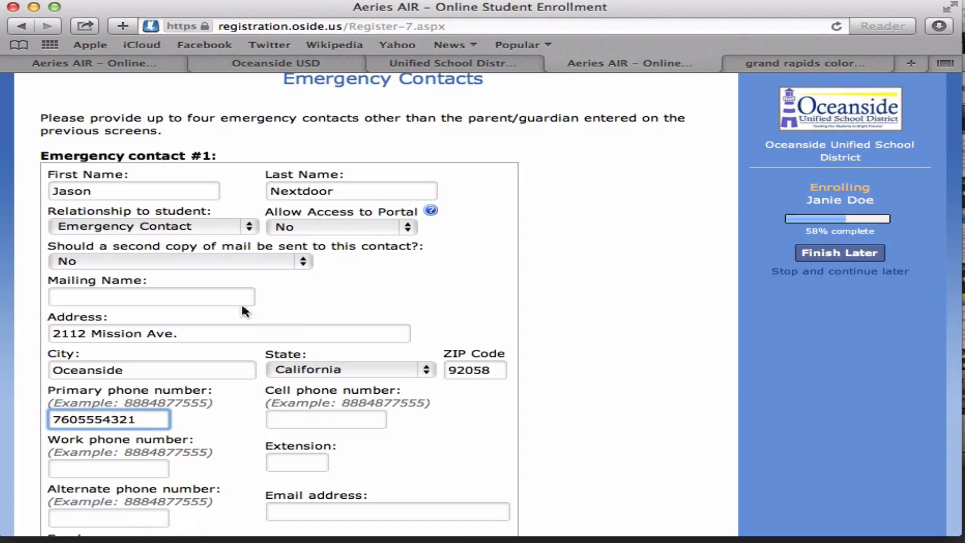
click(226, 225)
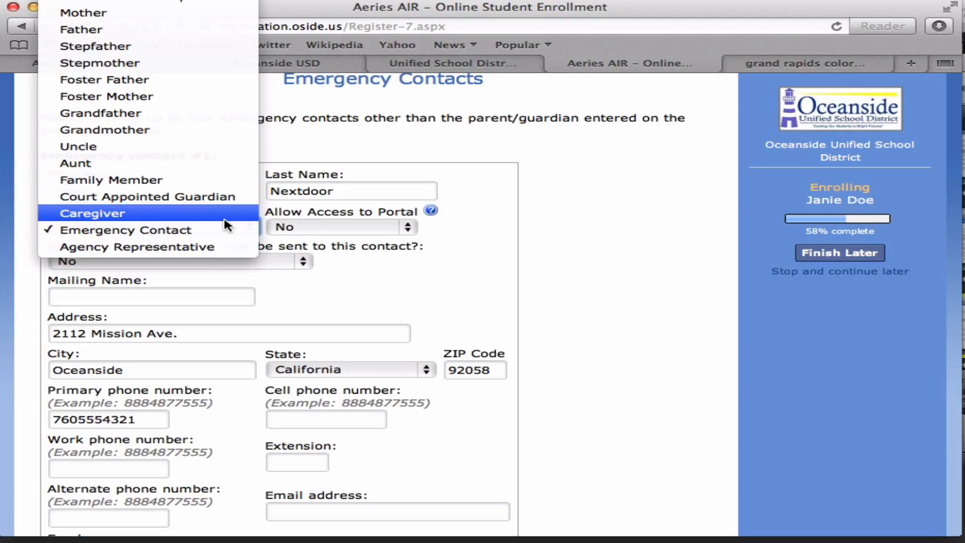
click(225, 231)
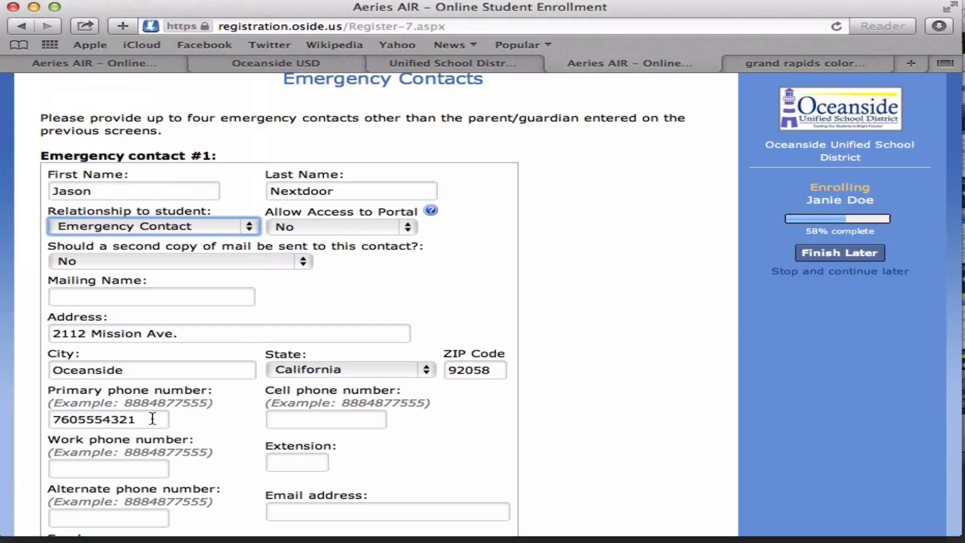
scroll(281, 355, down, 5)
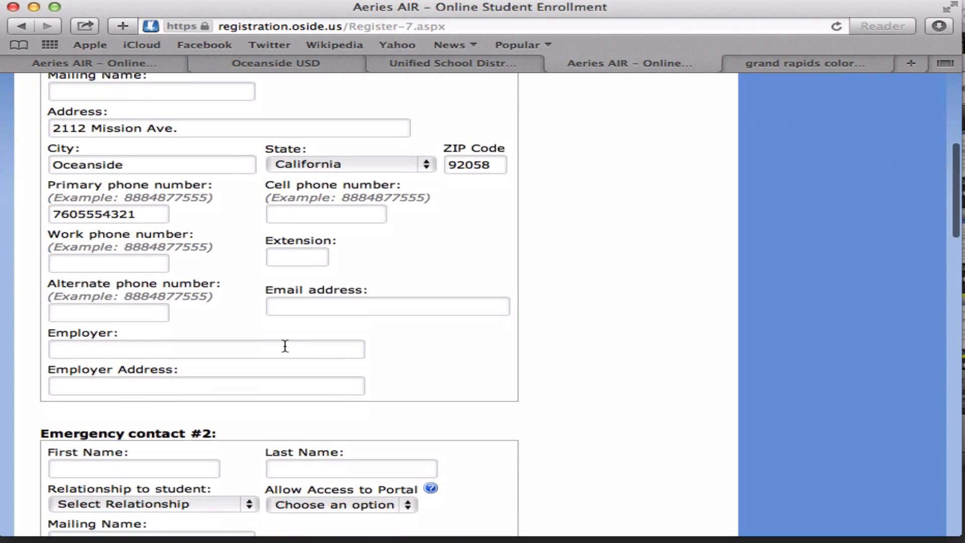
scroll(285, 350, down, 20)
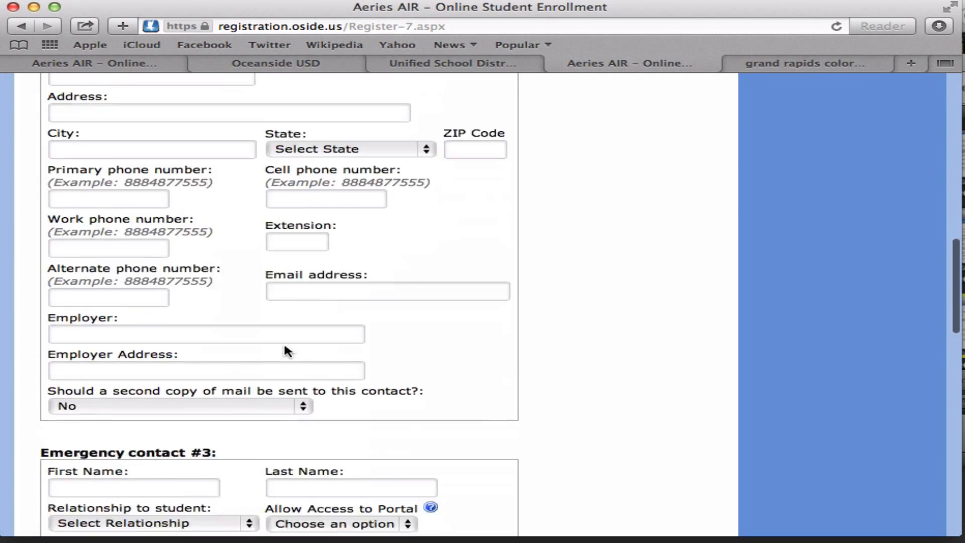
scroll(285, 351, down, 5)
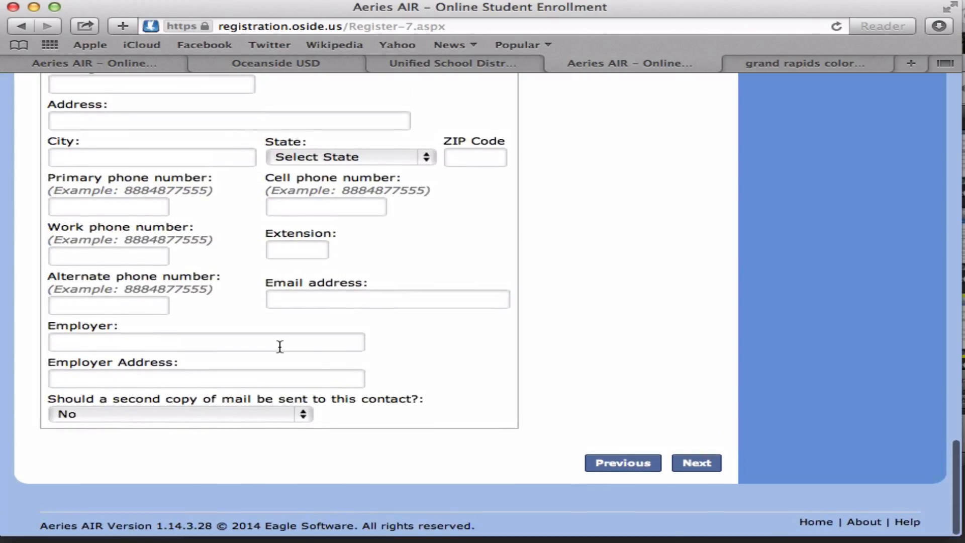
- Leave the Health Survey with no medical condition selected and continue
click(704, 463)
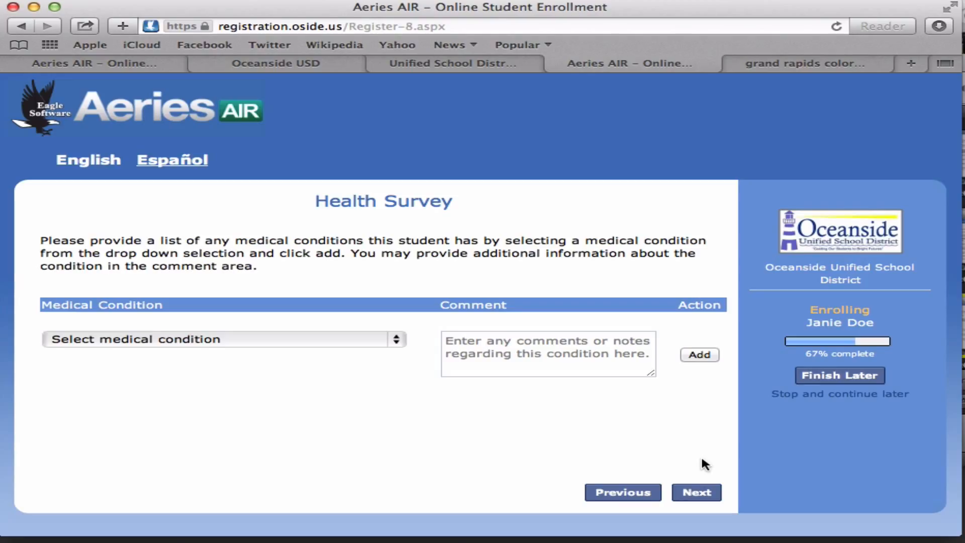
click(330, 342)
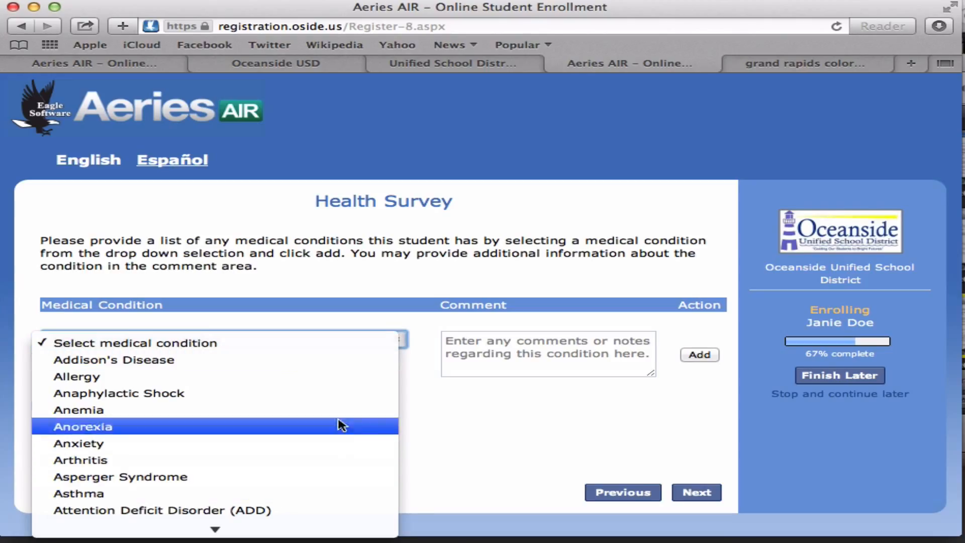
click(507, 416)
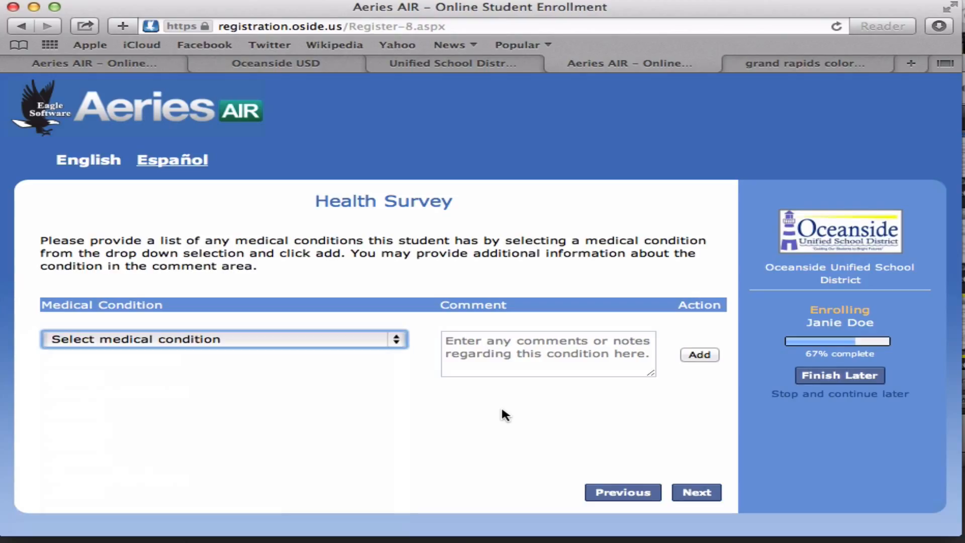
click(688, 495)
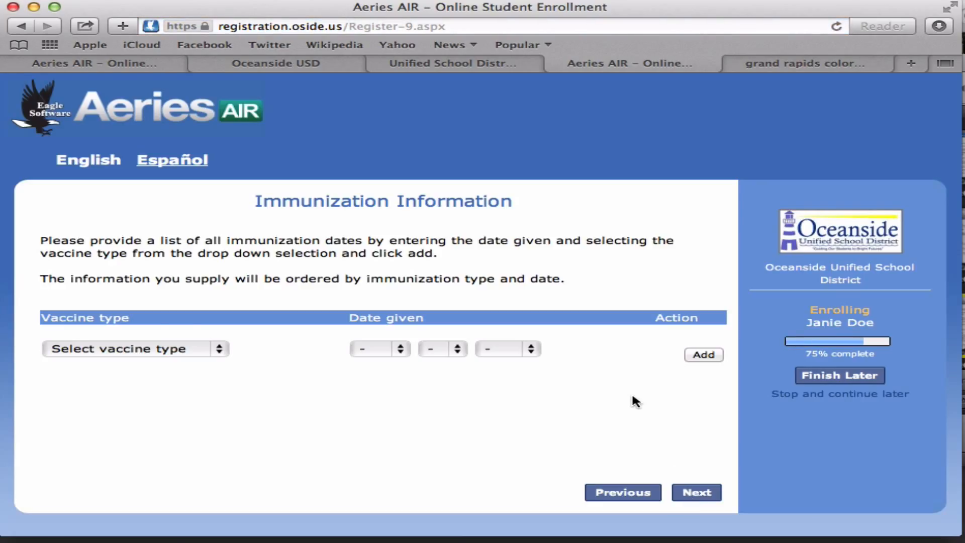
- Leave Immunization Information with no vaccine added and continue to Other District Enrollments
click(177, 350)
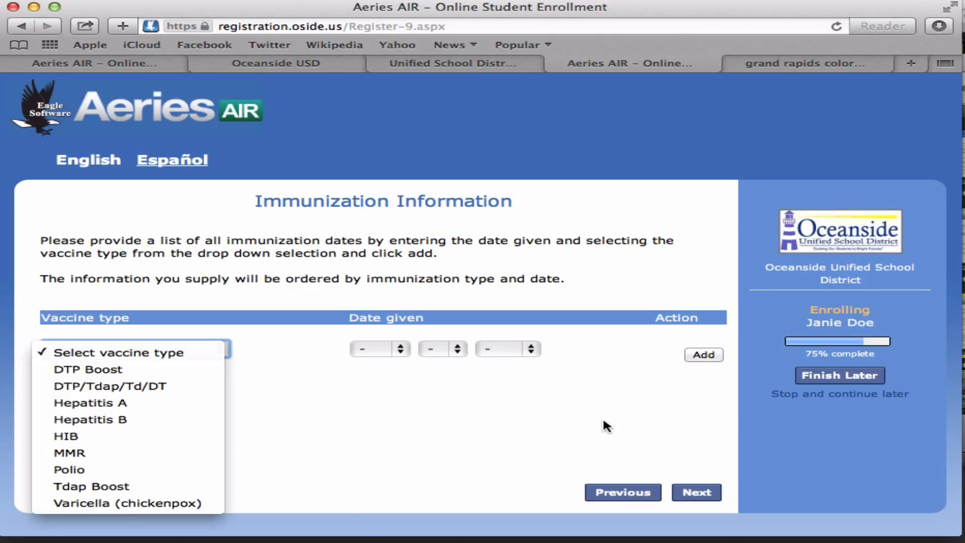
click(335, 411)
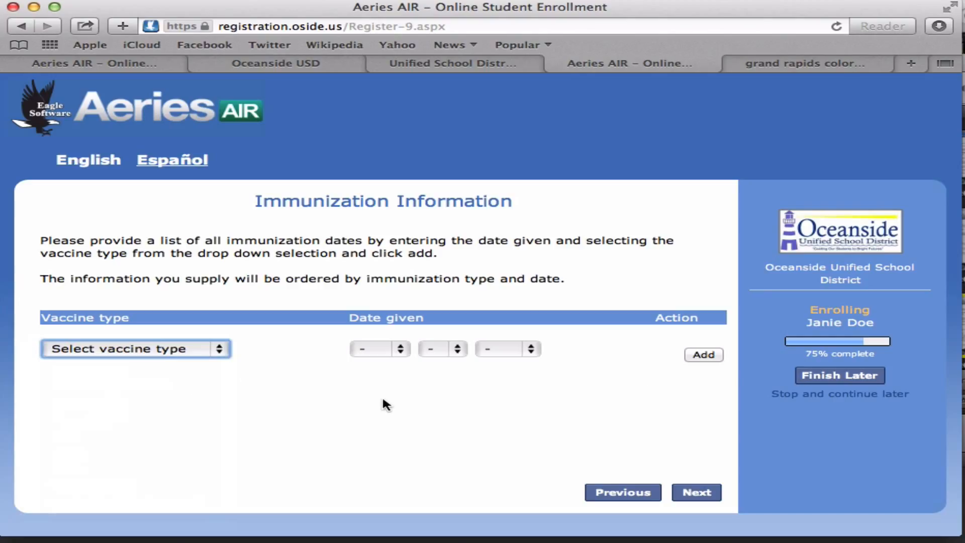
click(687, 495)
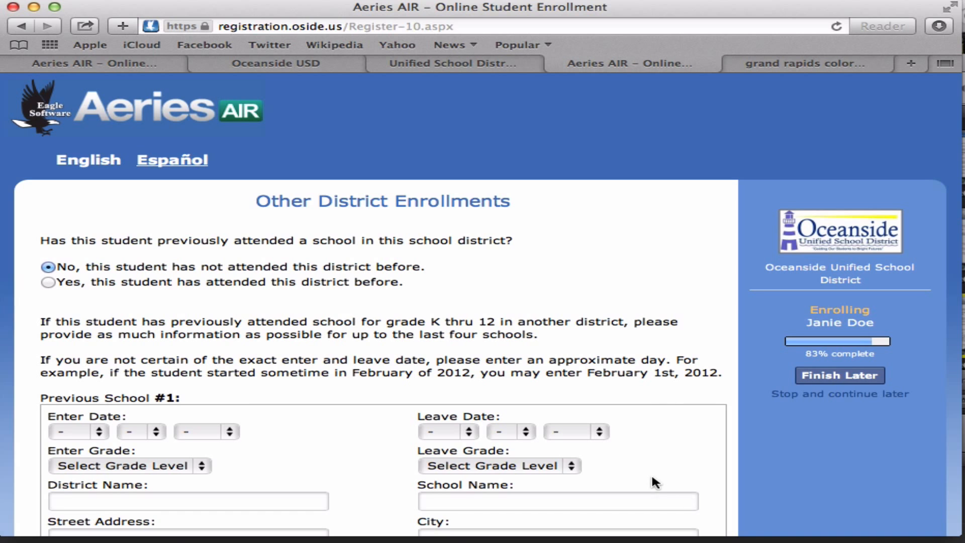
- Submit Other District Enrollments with no previous schools listed, reaching Authorizations
scroll(649, 476, down, 5)
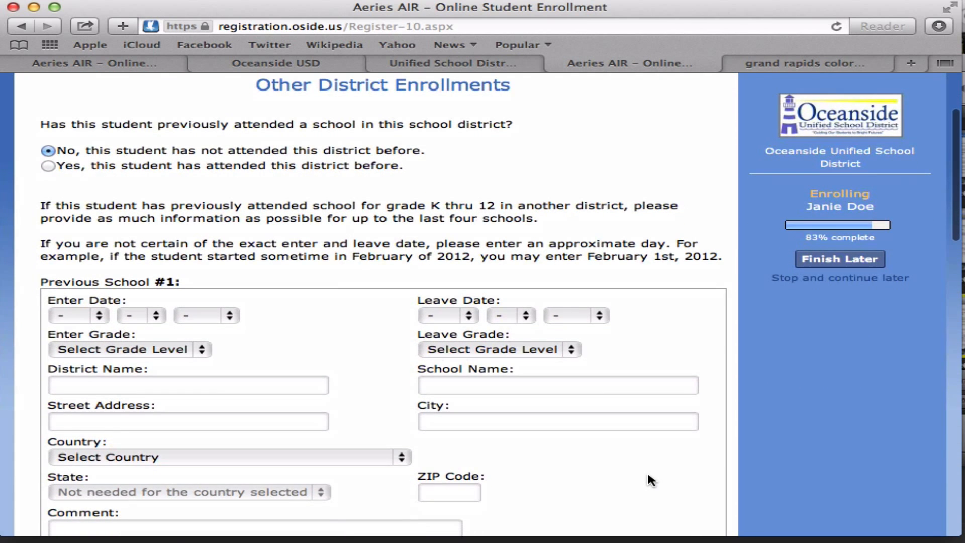
scroll(649, 475, down, 6)
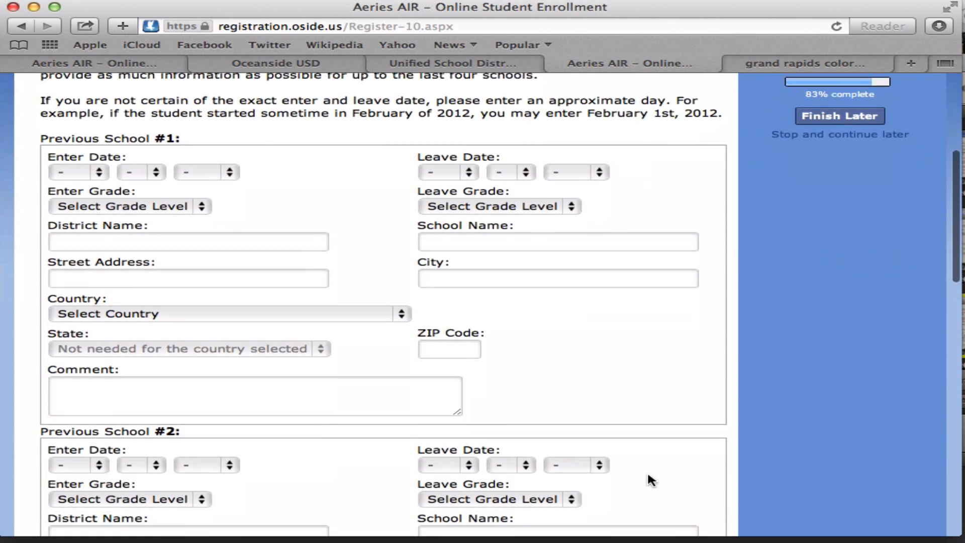
scroll(648, 476, down, 6)
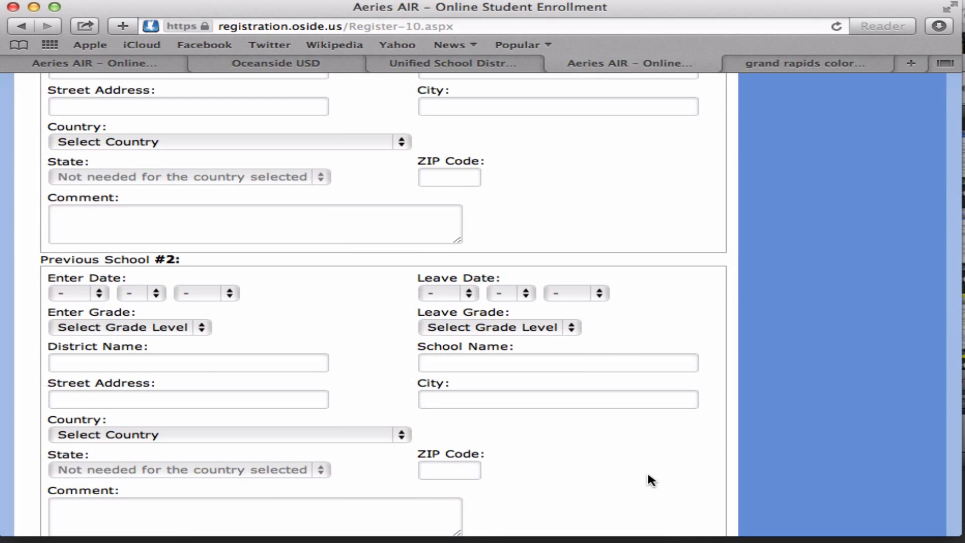
scroll(648, 475, up, 13)
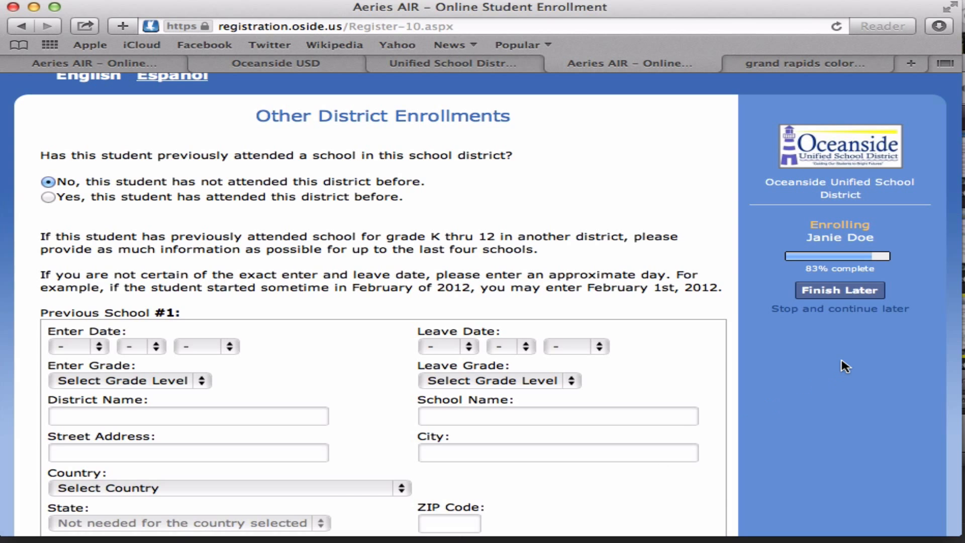
scroll(644, 363, down, 20)
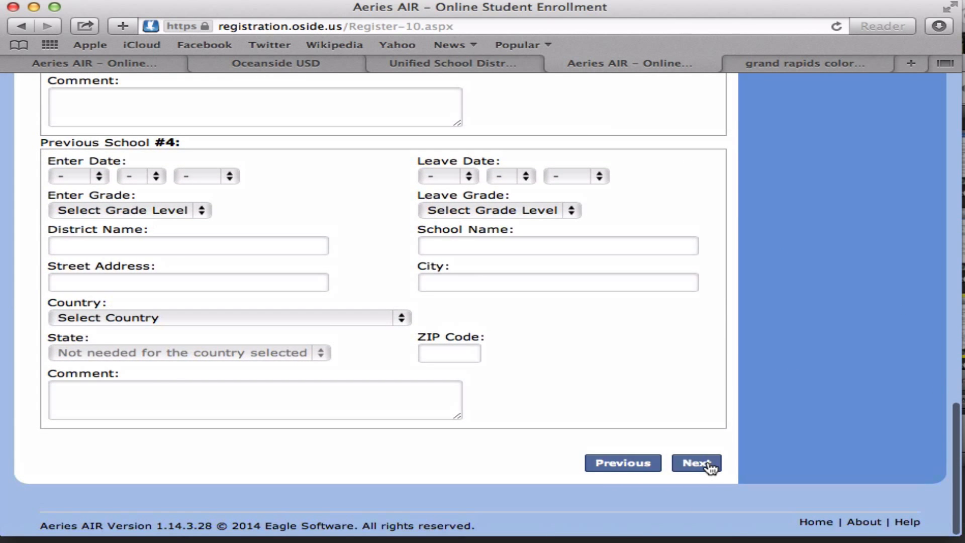
click(709, 465)
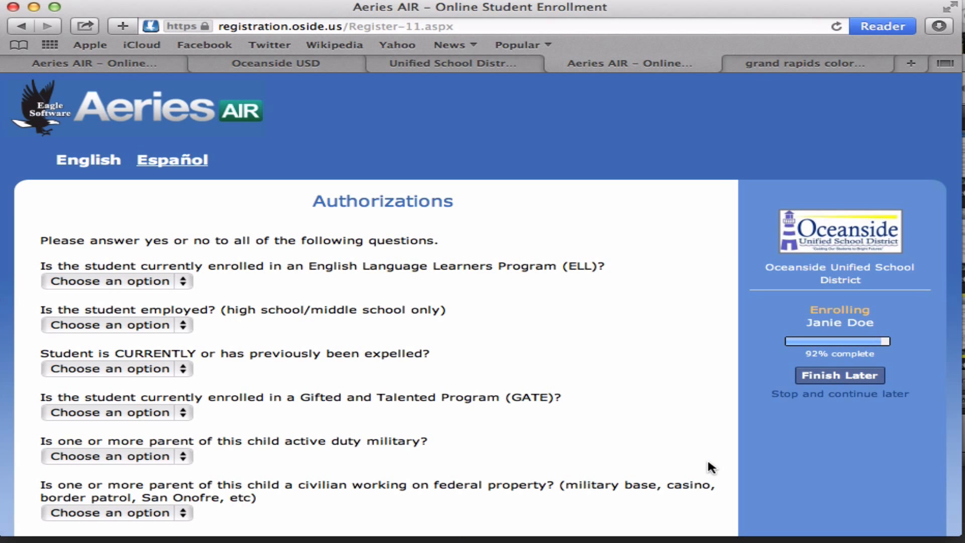
- Submit Authorizations with media release and field trips Yes and every other question No
scroll(546, 408, down, 3)
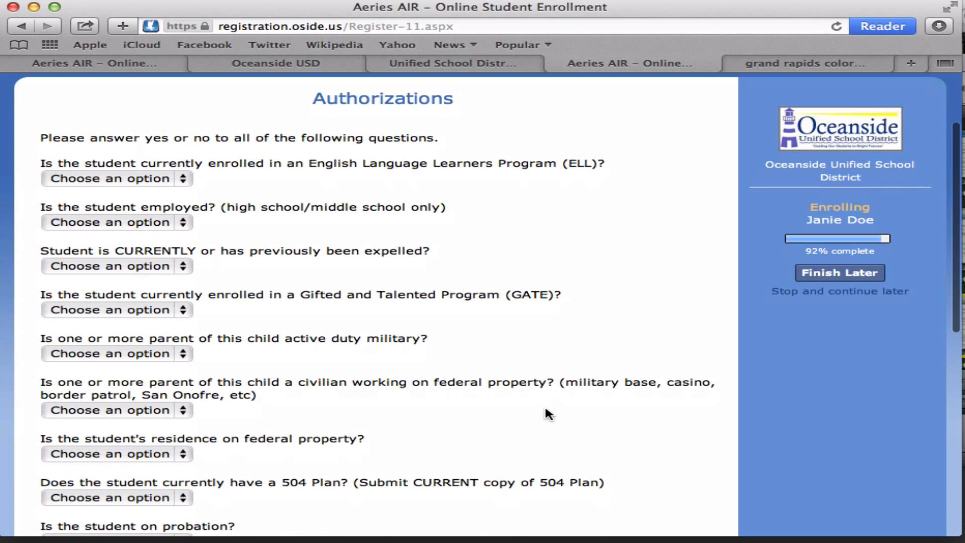
click(119, 182)
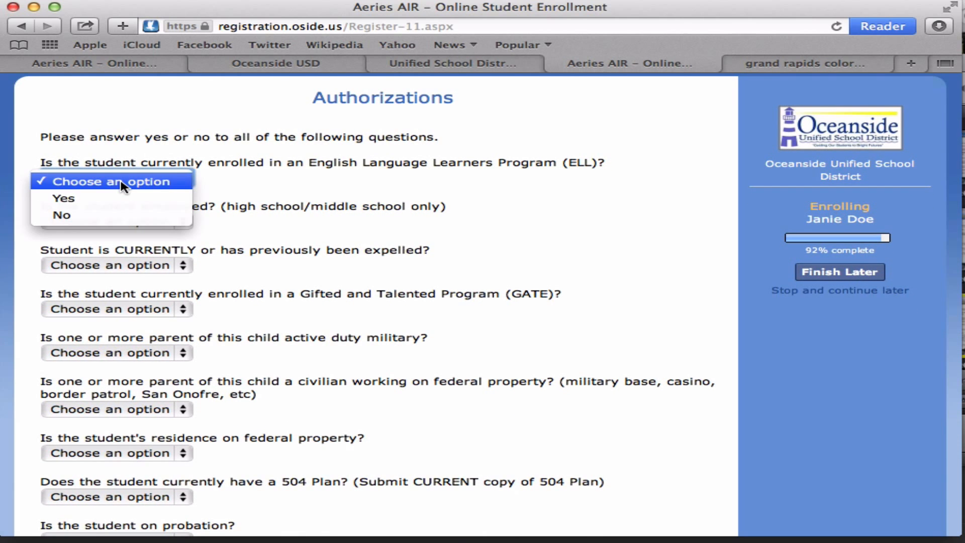
click(523, 209)
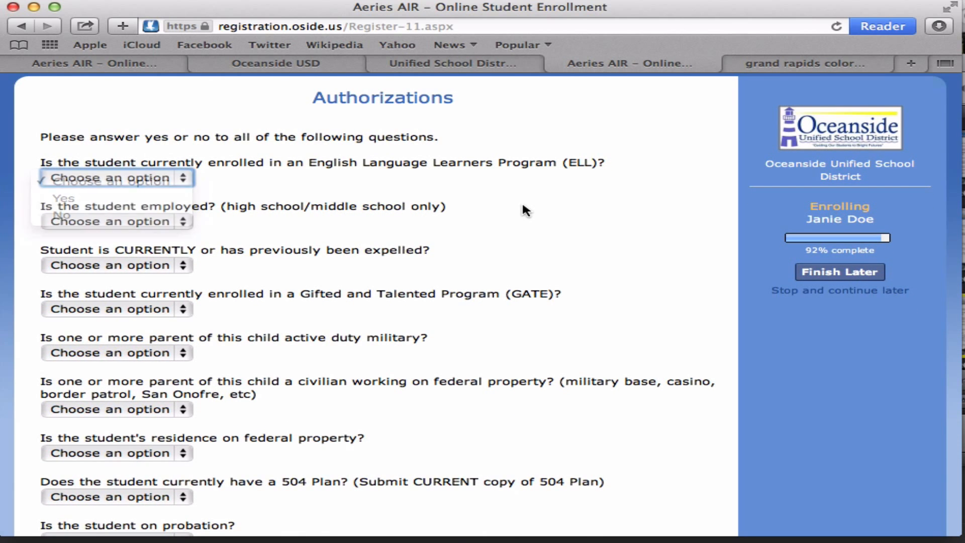
scroll(525, 210, down, 1)
scroll(523, 206, down, 6)
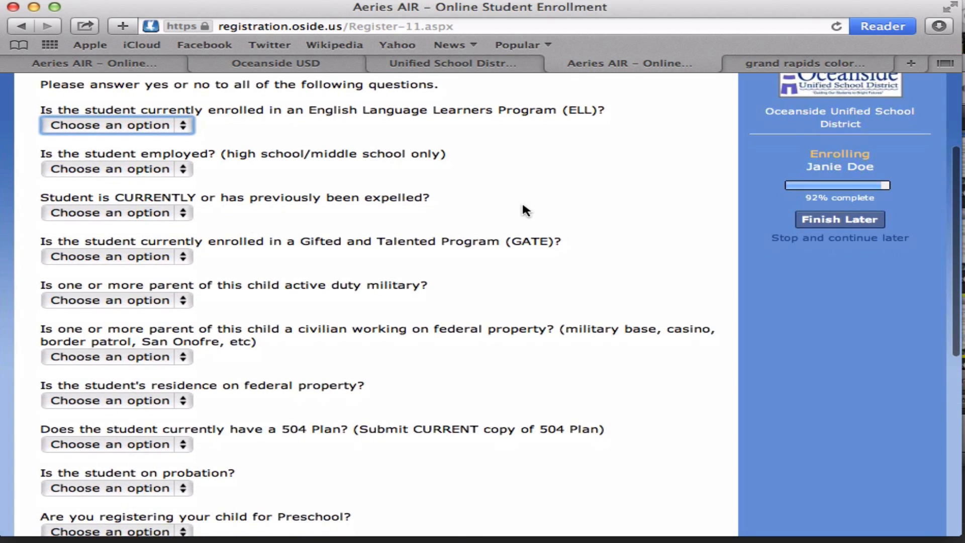
scroll(523, 209, down, 8)
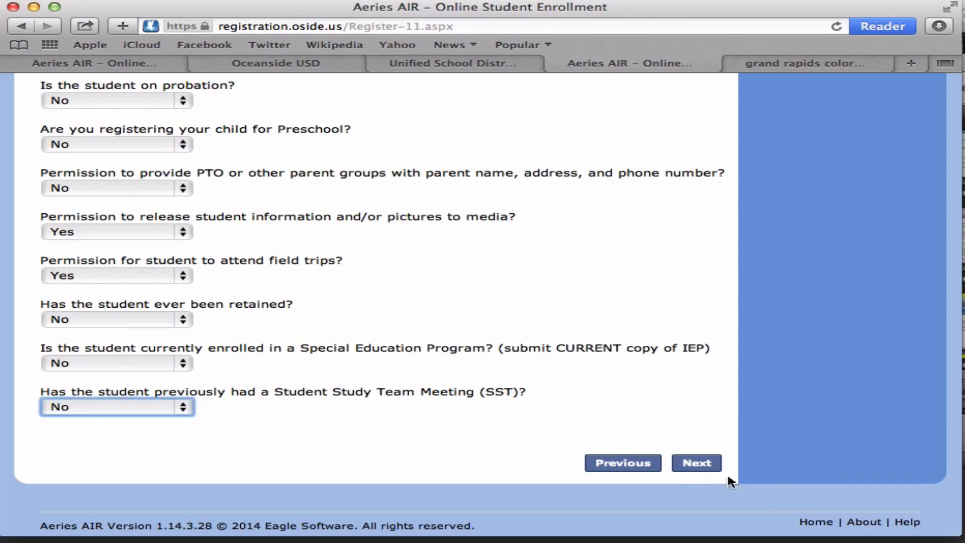
click(691, 470)
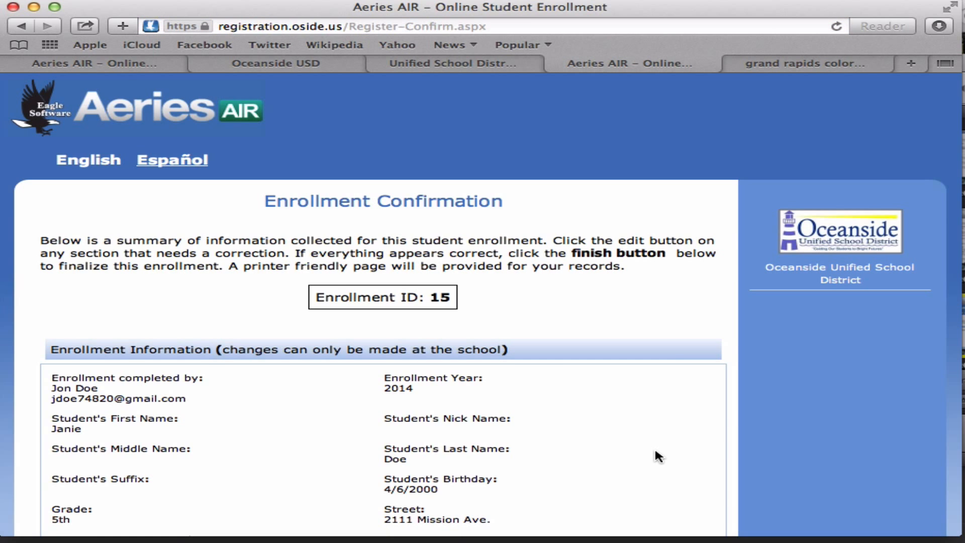
- Scroll the Enrollment ID 15 confirmation summary down to the Finish and Submit button
scroll(656, 452, down, 3)
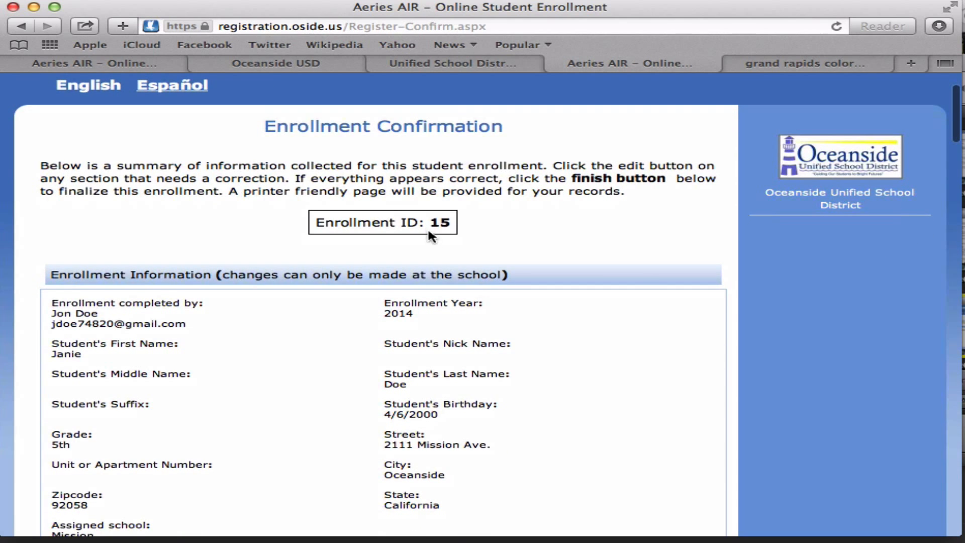
scroll(572, 359, down, 3)
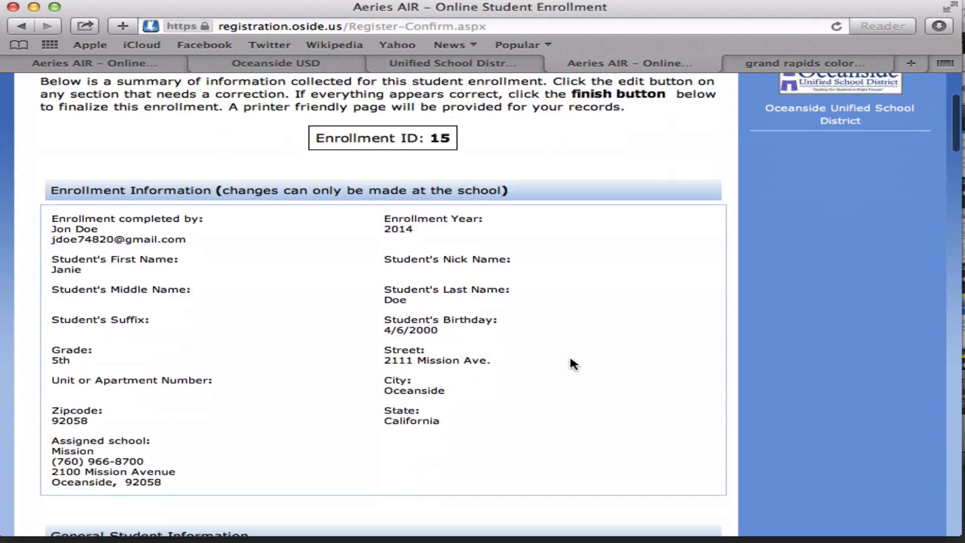
scroll(570, 359, down, 15)
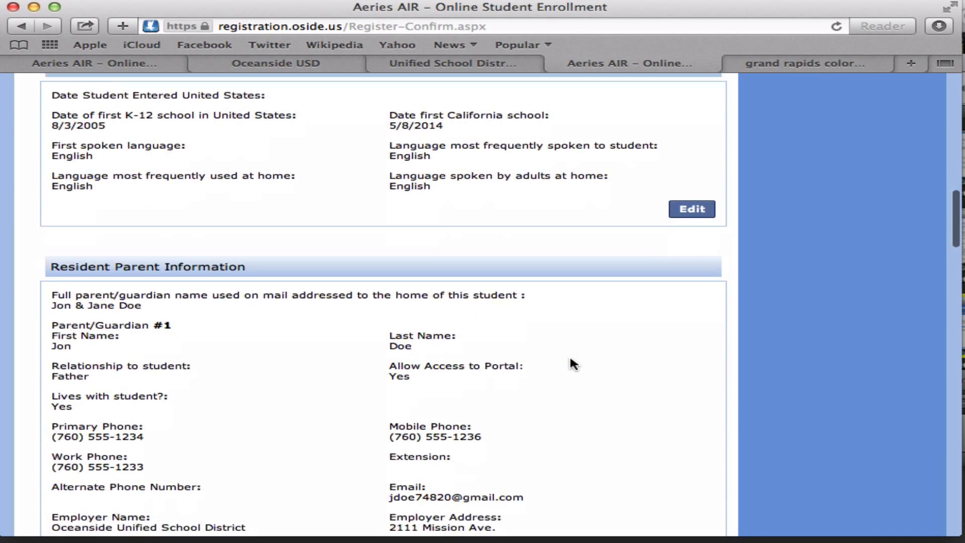
scroll(571, 360, down, 20)
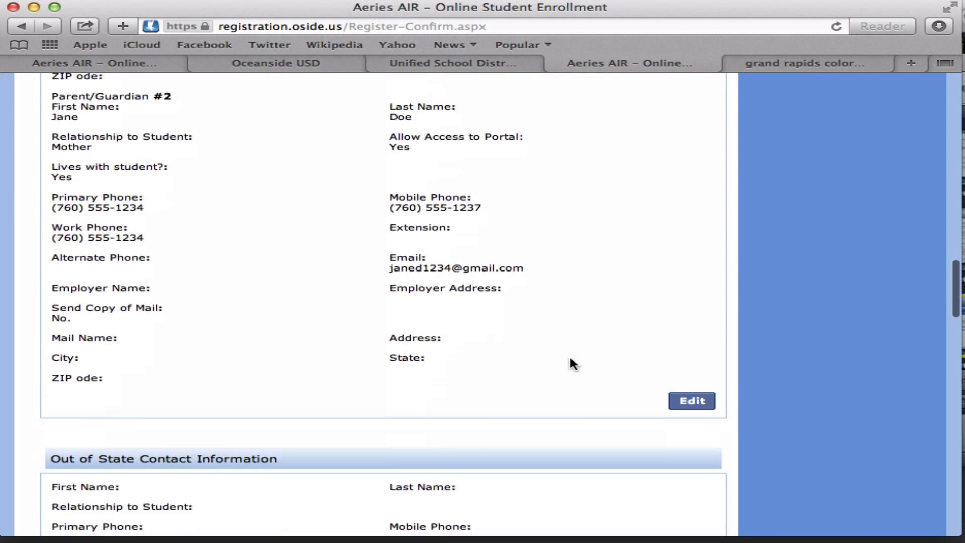
scroll(571, 362, down, 15)
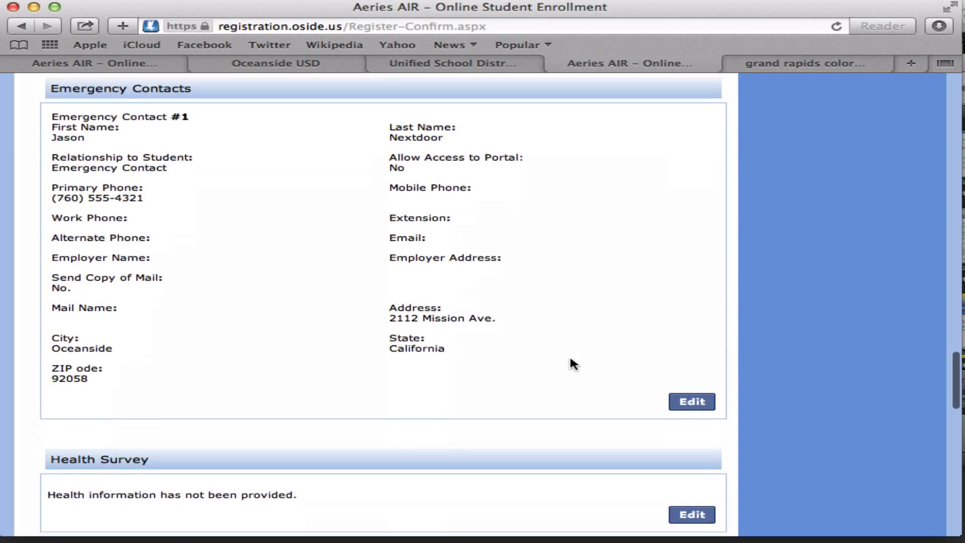
scroll(571, 359, down, 15)
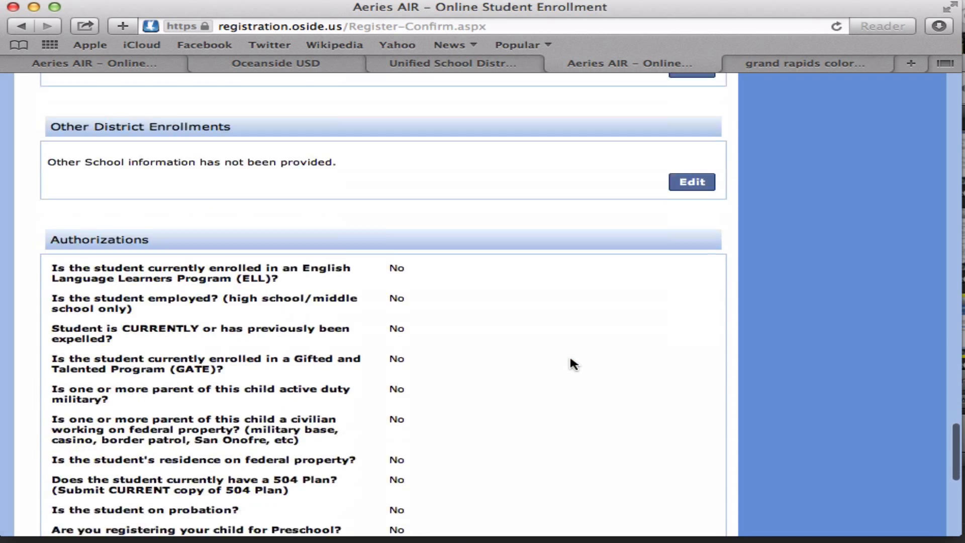
scroll(570, 358, down, 10)
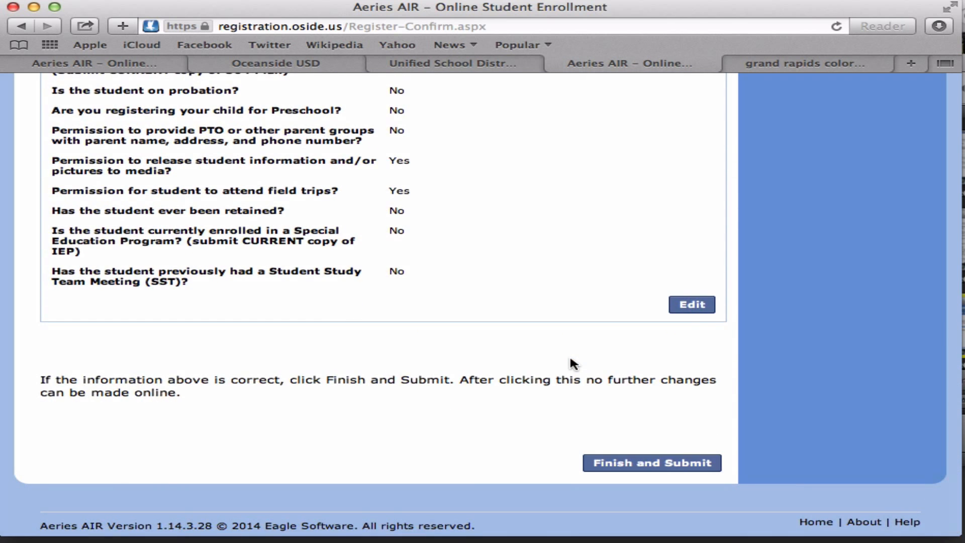
- Finish and submit the enrollment, then look over the final confirmation page
click(645, 470)
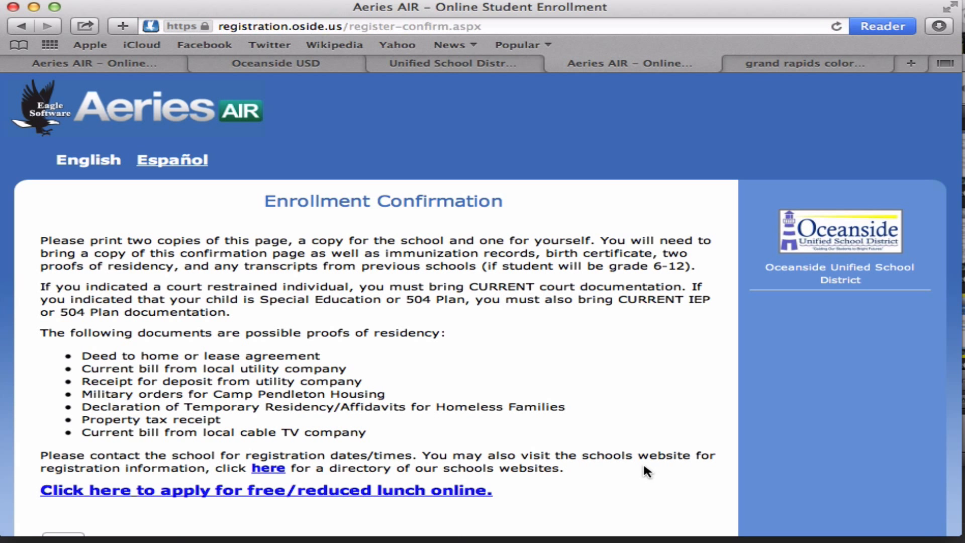
scroll(644, 468, down, 5)
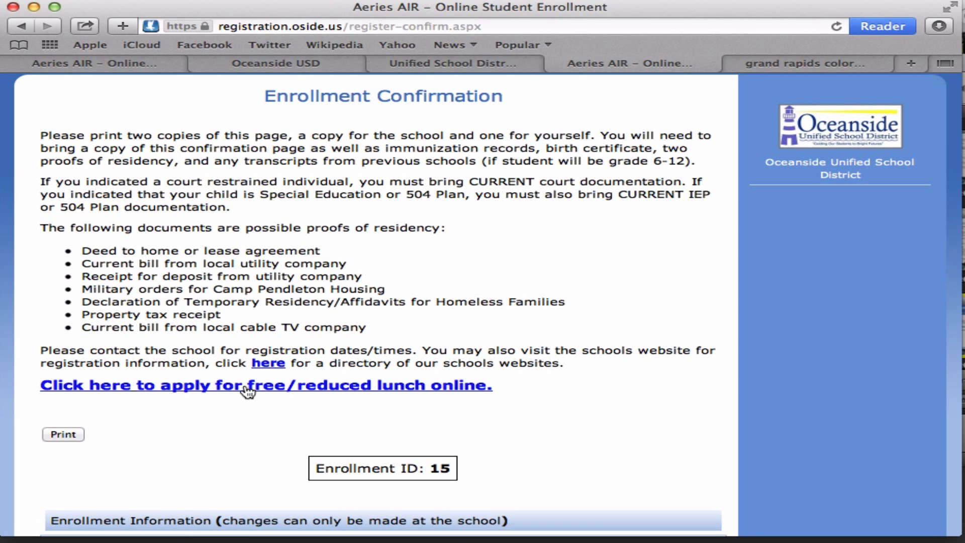
scroll(166, 447, down, 4)
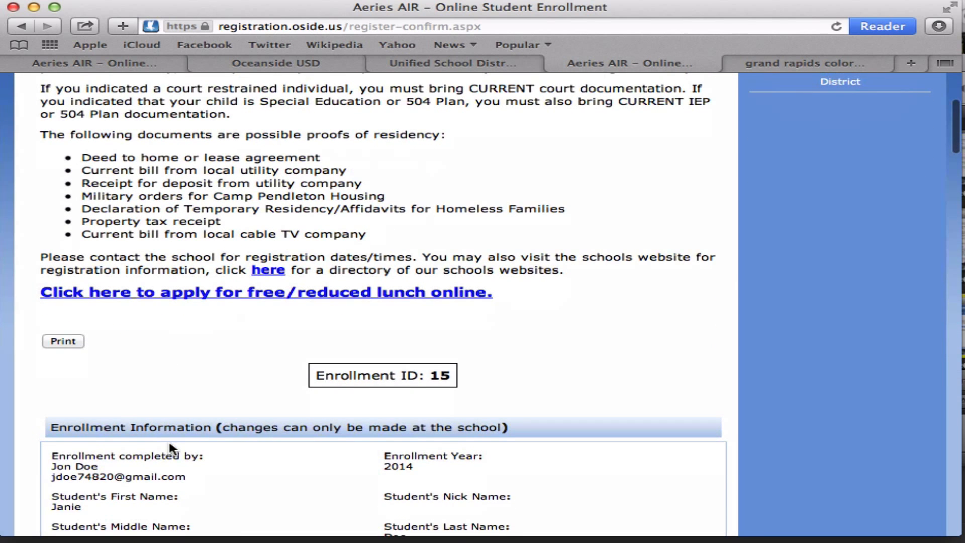
scroll(74, 346, down, 20)
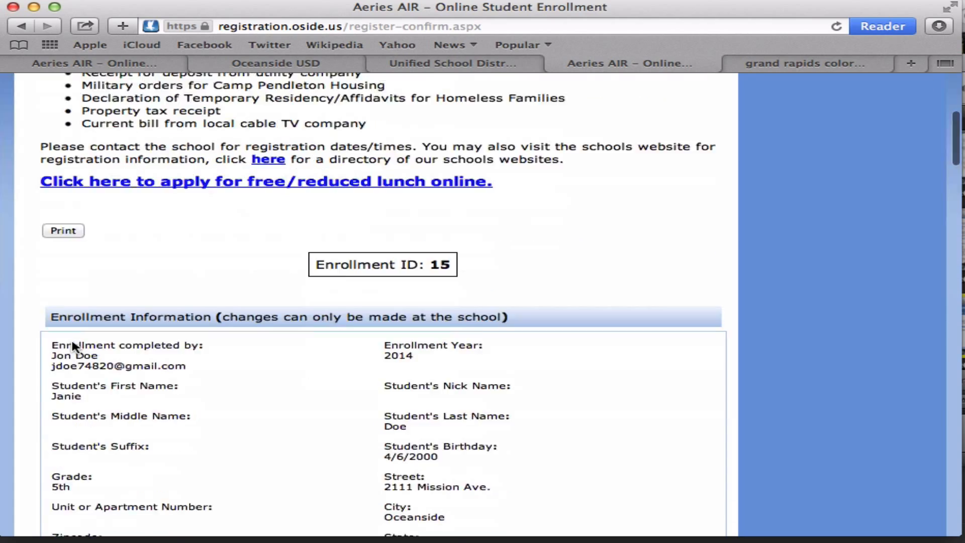
scroll(72, 341, down, 20)
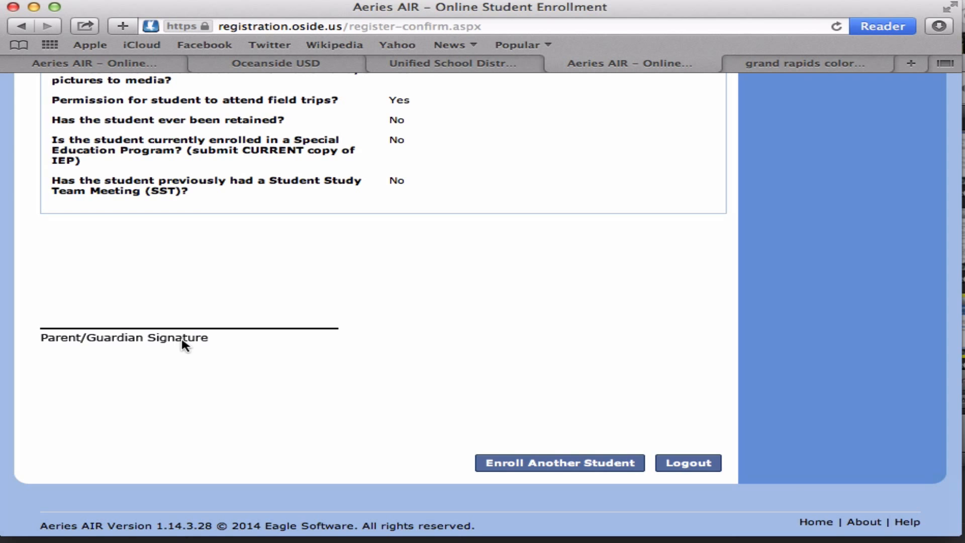
scroll(187, 344, up, 20)
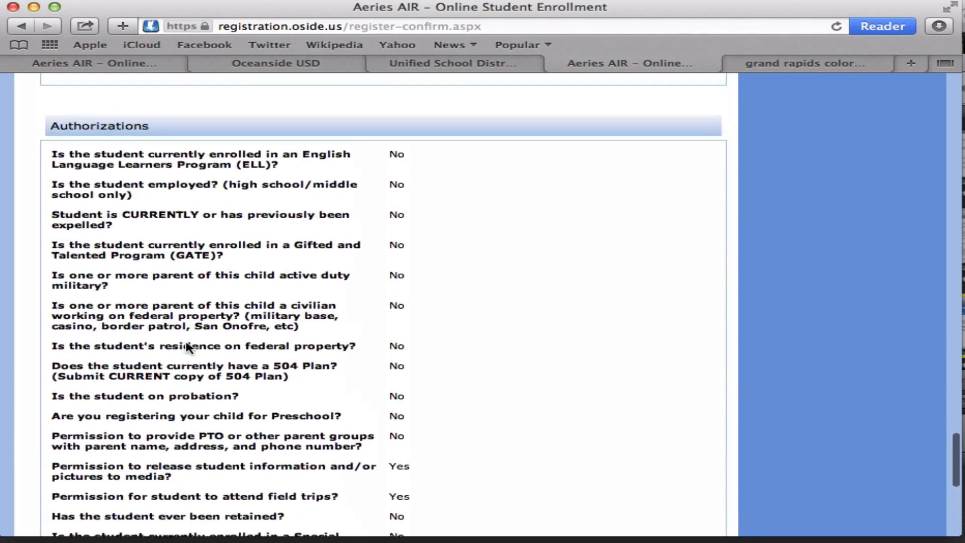
scroll(185, 344, up, 8)
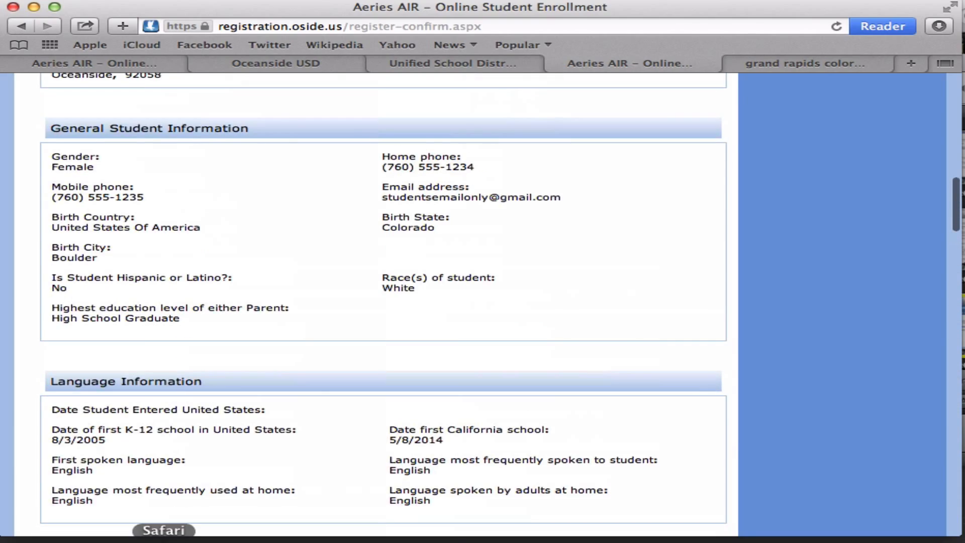
scroll(275, 299, up, 5)
scroll(276, 300, up, 10)
scroll(276, 300, down, 4)
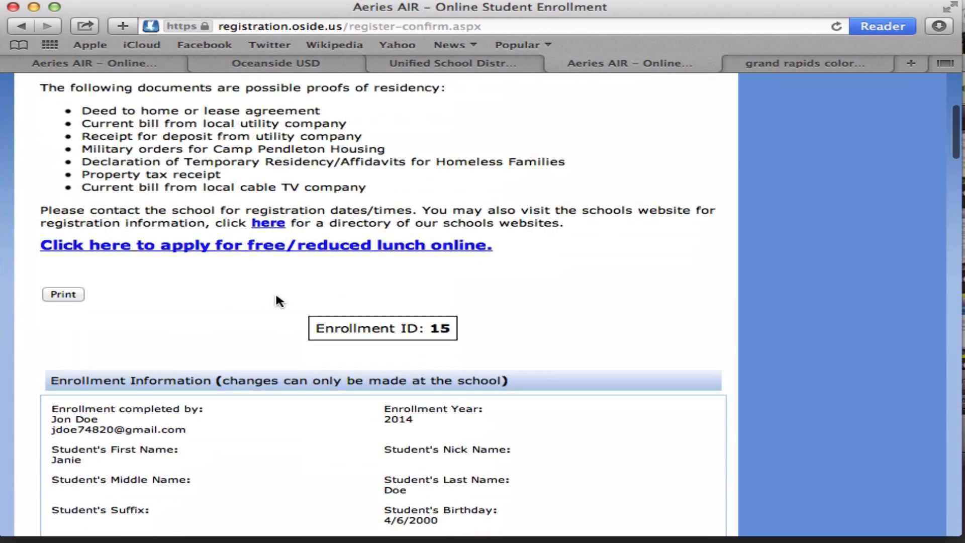
- Bring up the 5-page print preview of the confirmation and cancel without printing
click(59, 294)
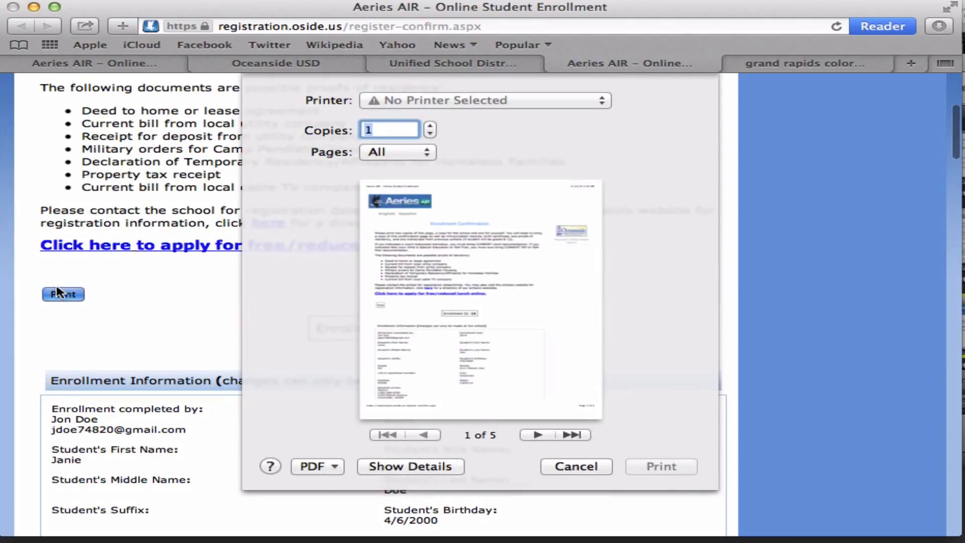
click(577, 472)
scroll(578, 470, down, 20)
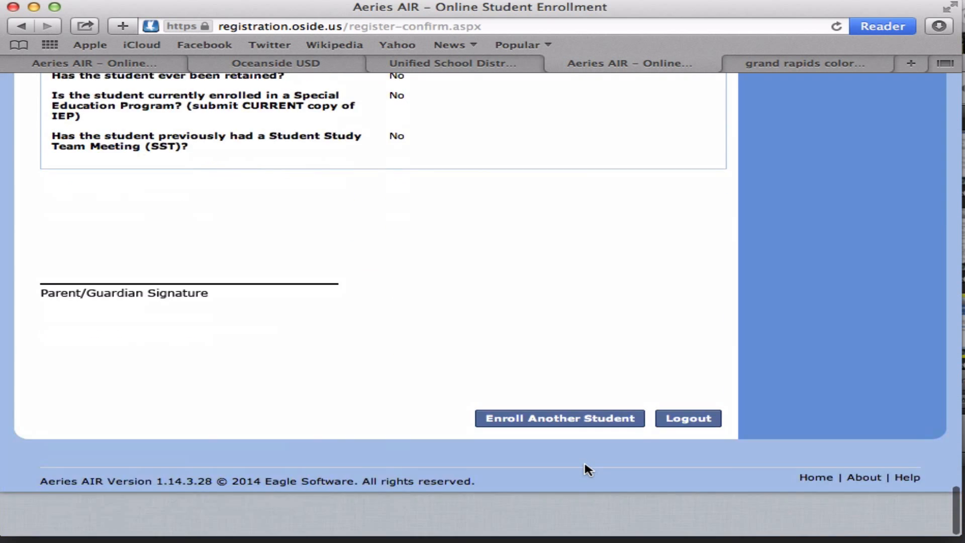